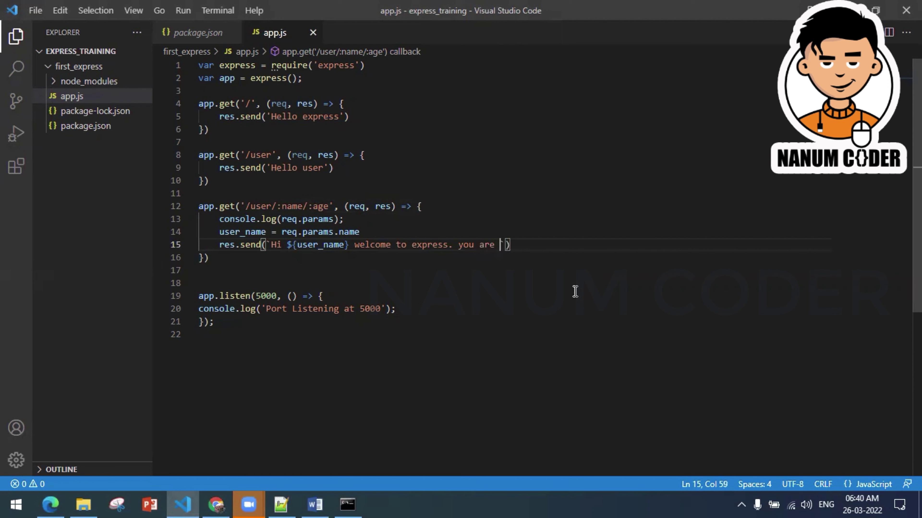
Step: Complete the user route's response template so it inserts ${req.params.age} followed by "years old"
type("{")
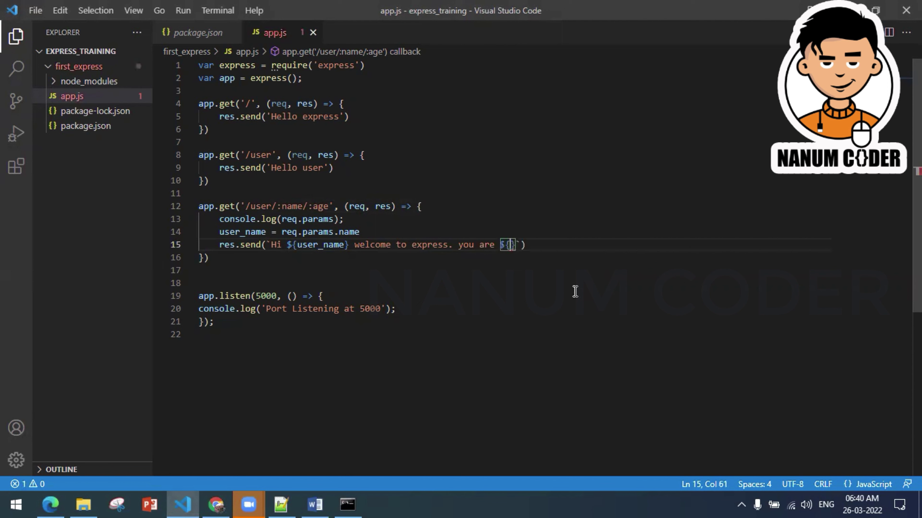
type("req")
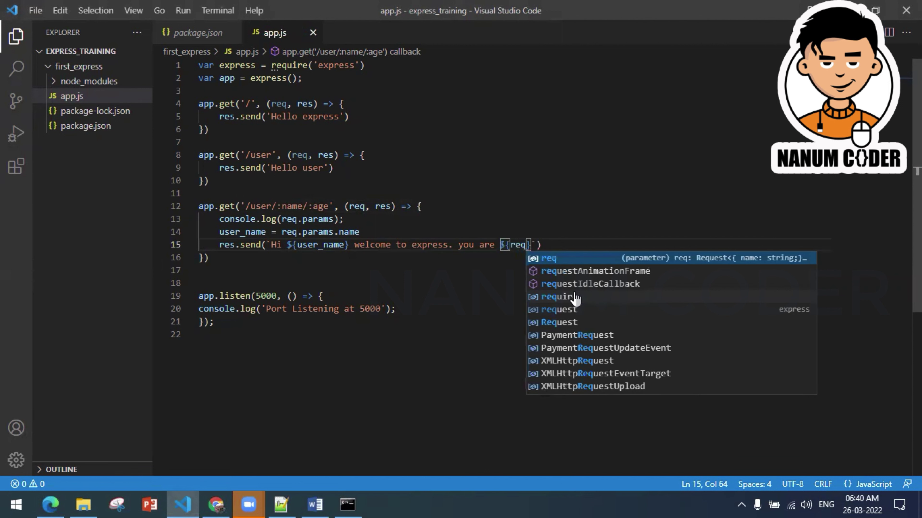
type(".params.a")
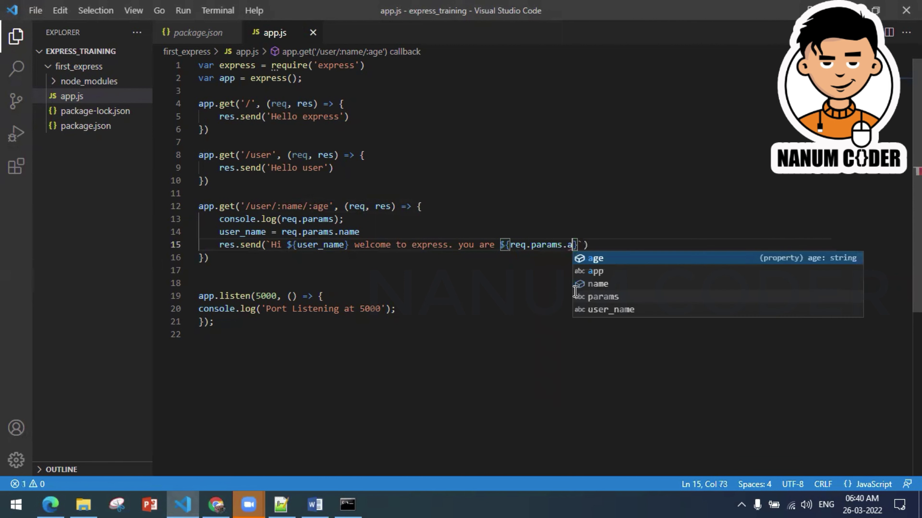
key("Return")
key("Right")
type("years old")
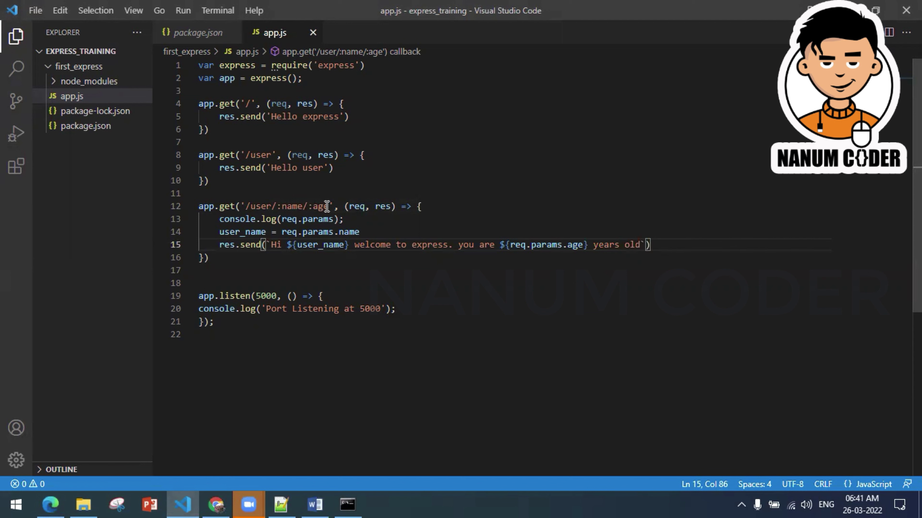
Step: Replace user_name in the response template with req.params.name and delete the user_name assignment line
left_click_drag(282, 231, 360, 231)
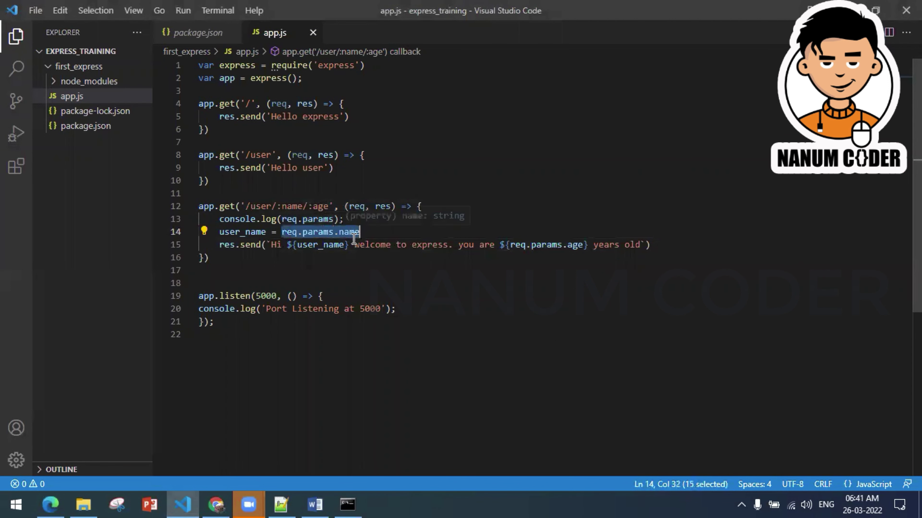
key("ctrl+c")
double_click(310, 245)
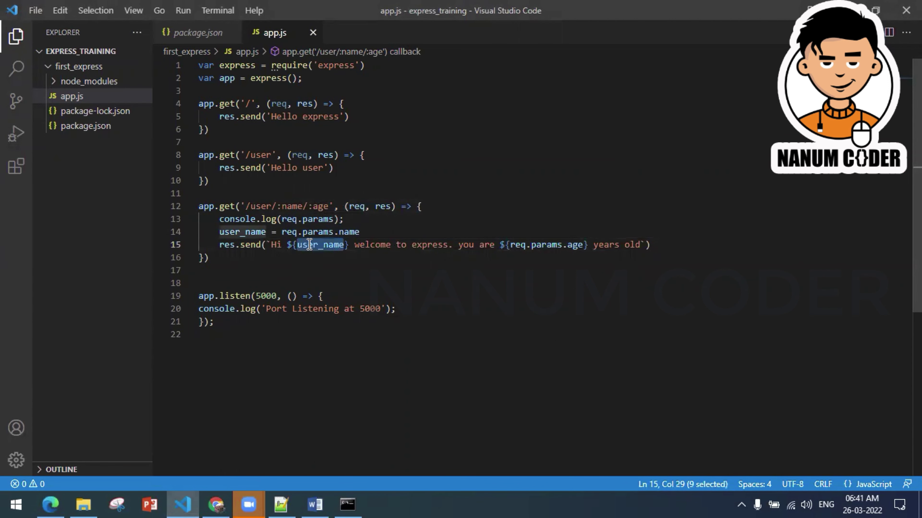
key("ctrl+v")
left_click(370, 228)
left_click_drag(370, 228, 367, 219)
key("BackSpace")
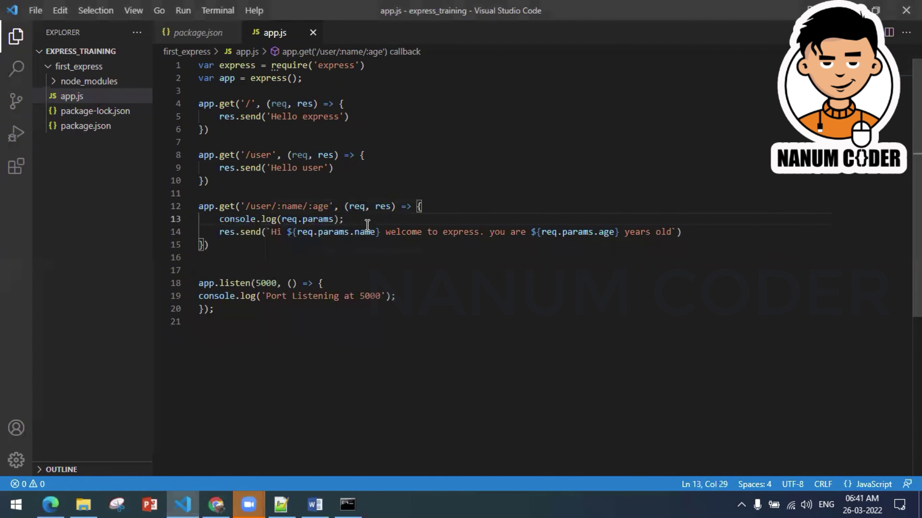
Step: Switch to Chrome and load the localhost:5000/user route with the age segment /27 appended after the name
mouse_move(594, 228)
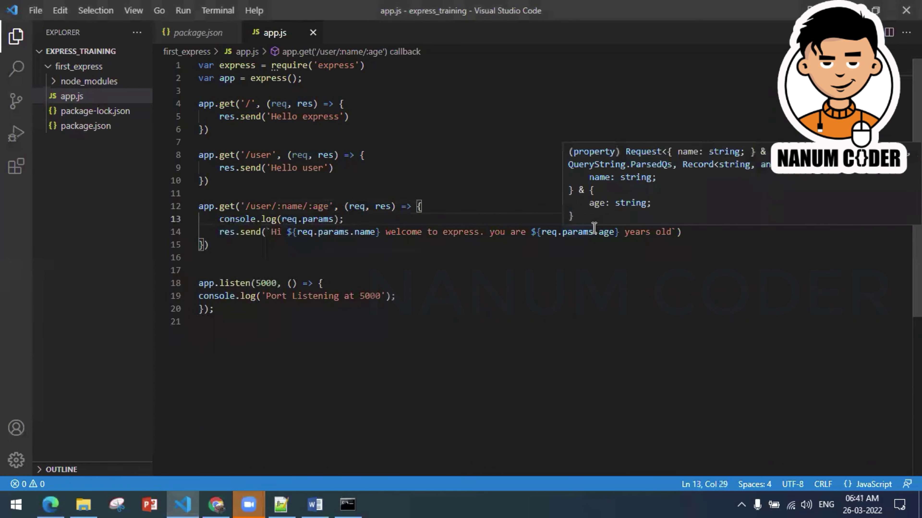
key("ctrl")
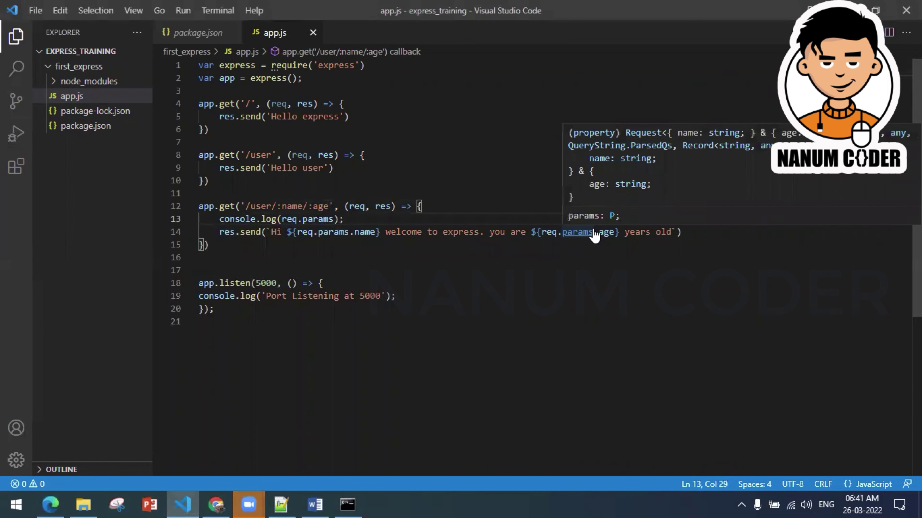
key("alt+Tab")
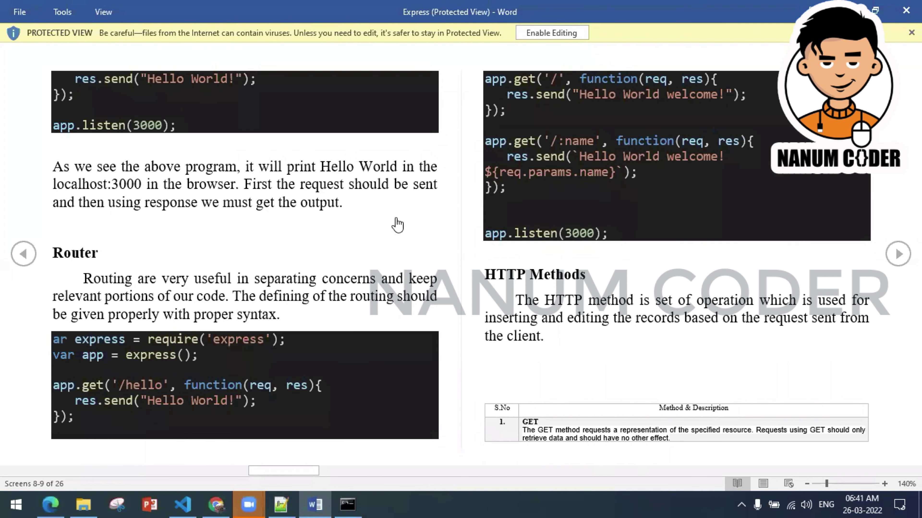
key("alt+Tab")
key("alt+Tab")
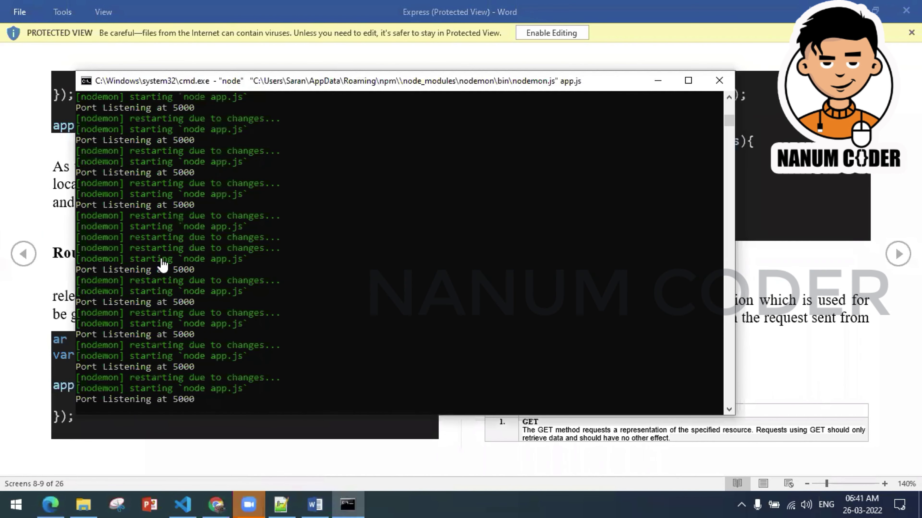
key("alt+Tab")
key("alt+Tab")
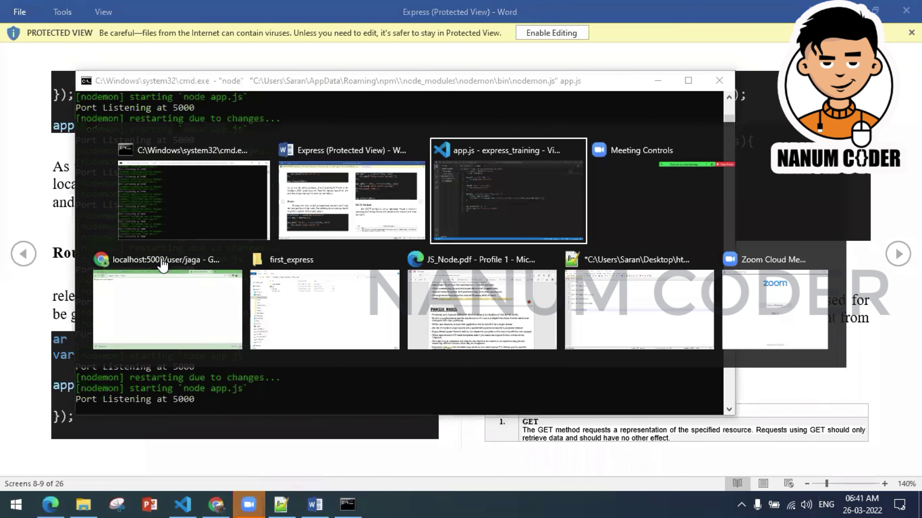
left_click(161, 304)
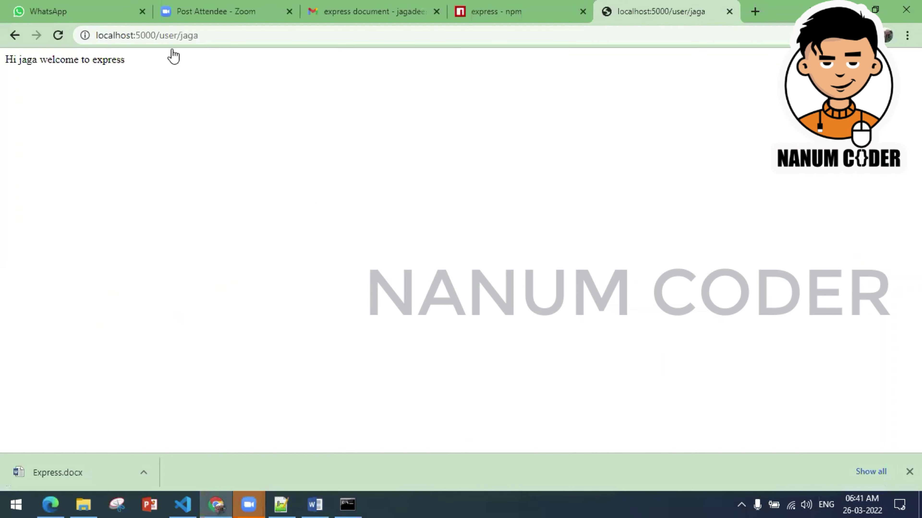
left_click(185, 45)
type("/1")
key("BackSpace")
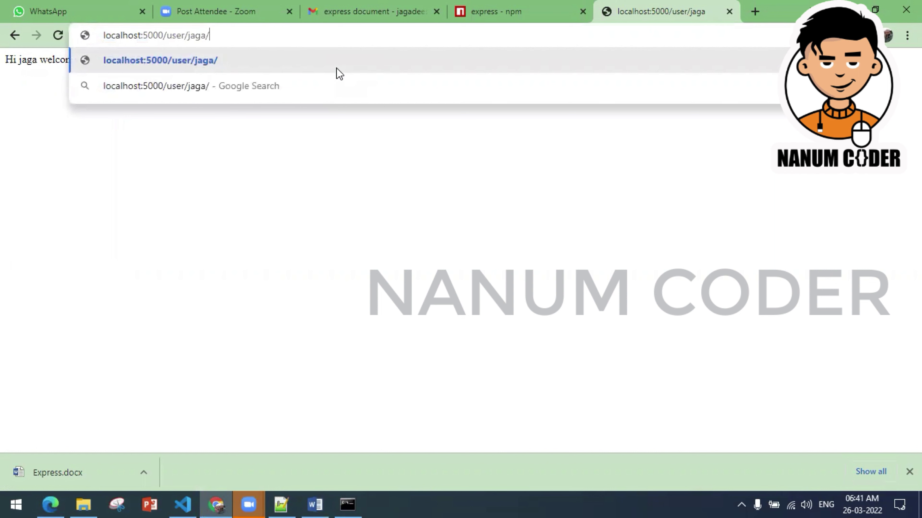
type("27")
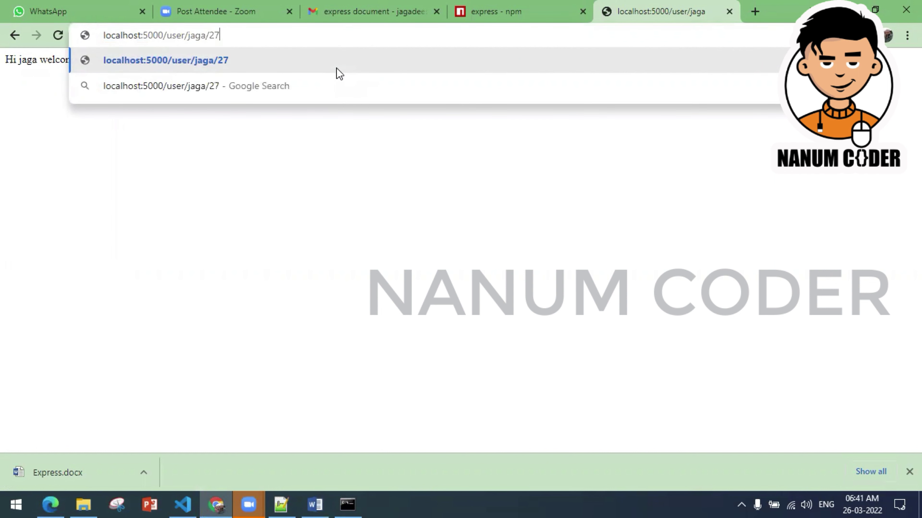
key("Return")
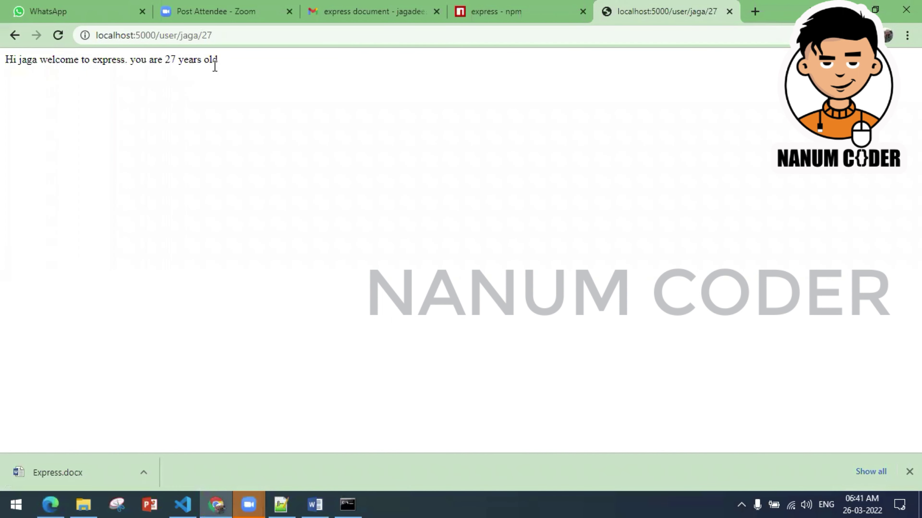
Step: Examine the request parameters logged in the nodemon terminal and return to the Express notes in Word
key("alt+Tab")
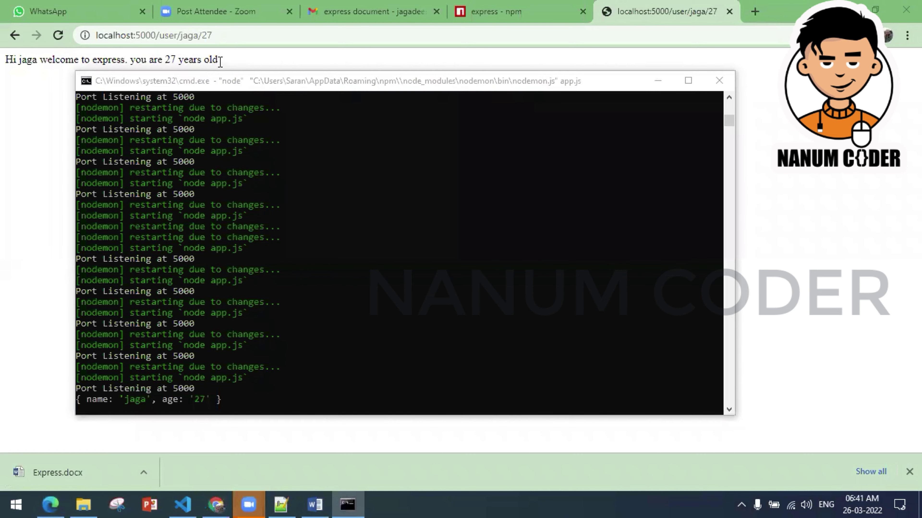
key("alt+Tab")
key("Tab")
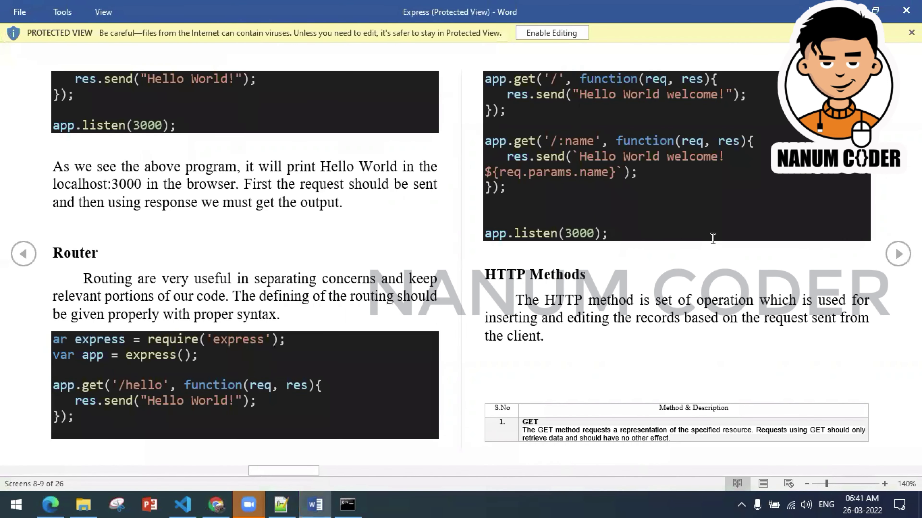
key("alt+Tab")
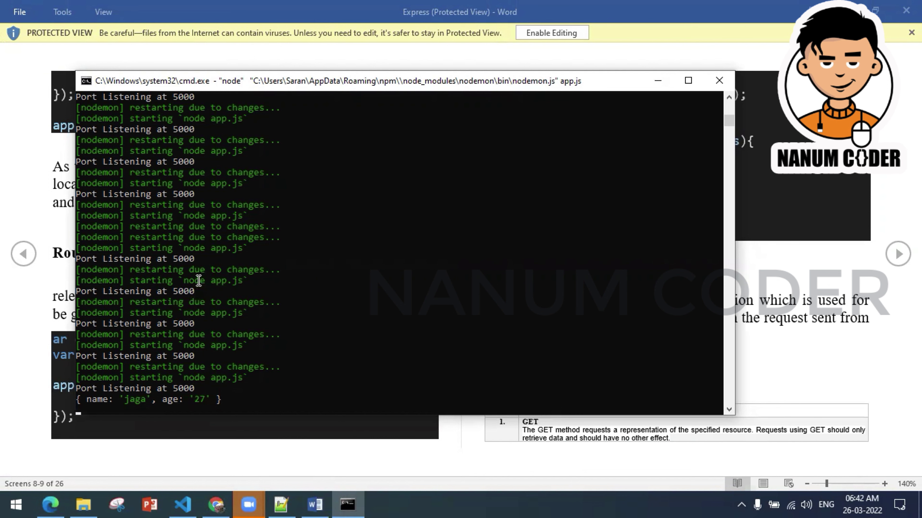
key("alt+Tab")
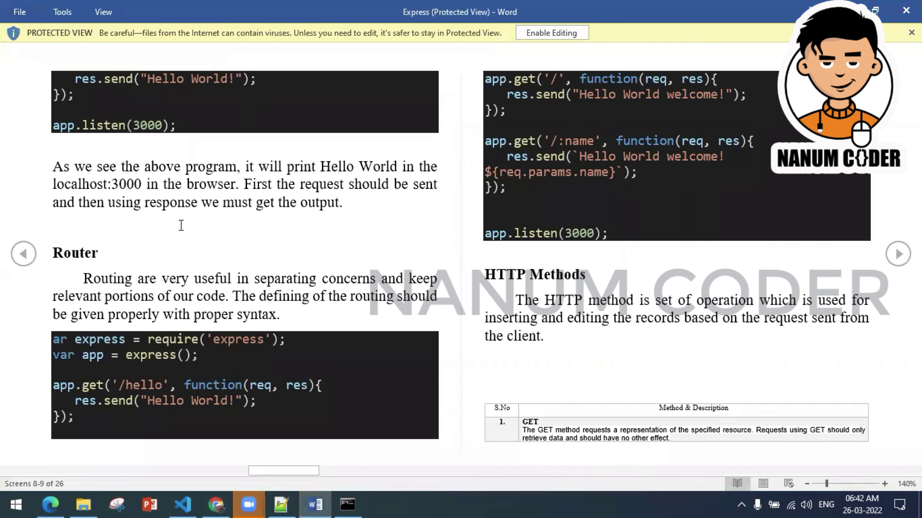
Step: Launch Postman from the installed Windows apps
left_click(18, 504)
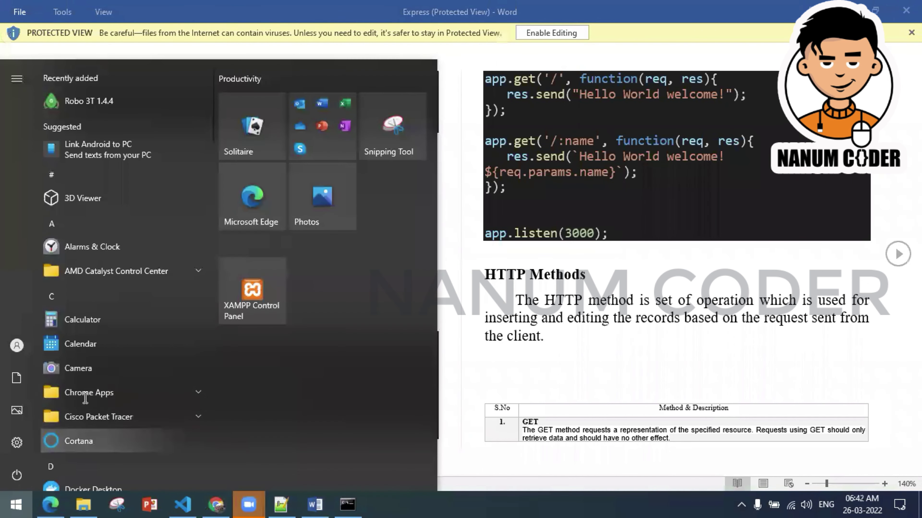
scroll(86, 363, "down", 5)
scroll(85, 398, "down", 15)
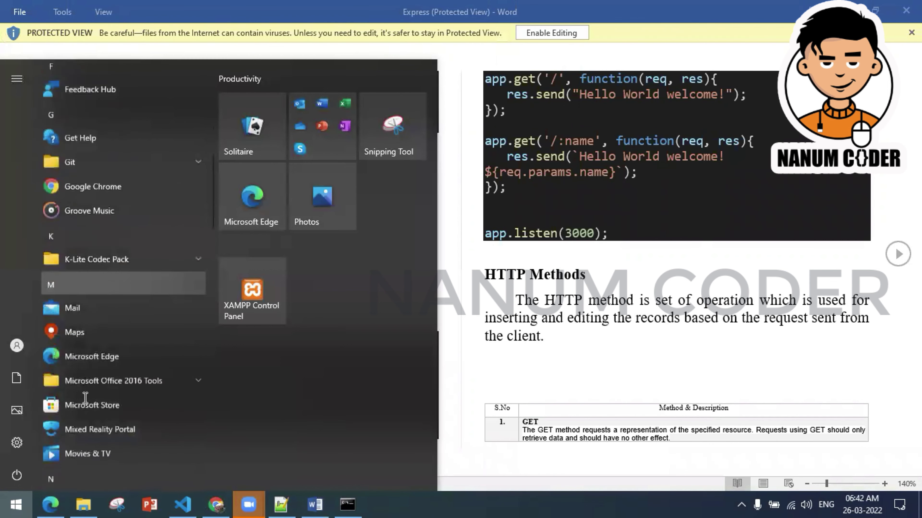
scroll(85, 398, "up", 7)
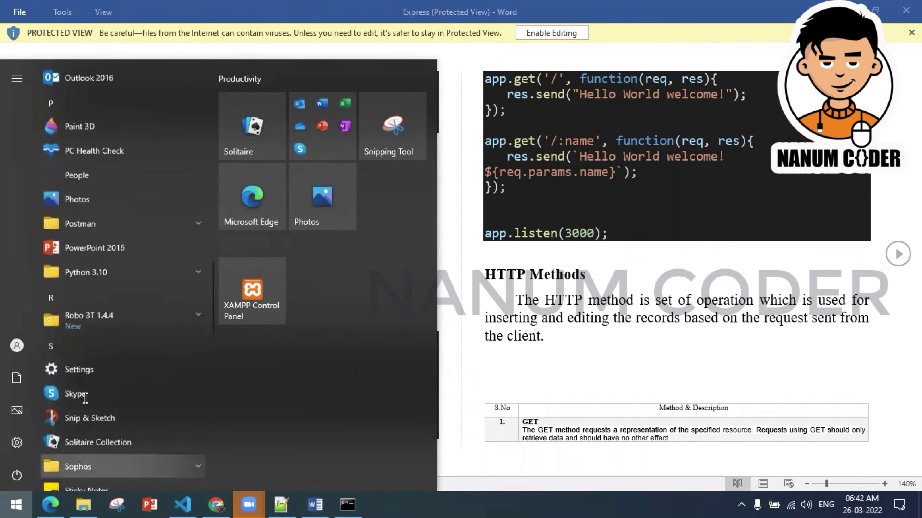
left_click(105, 409)
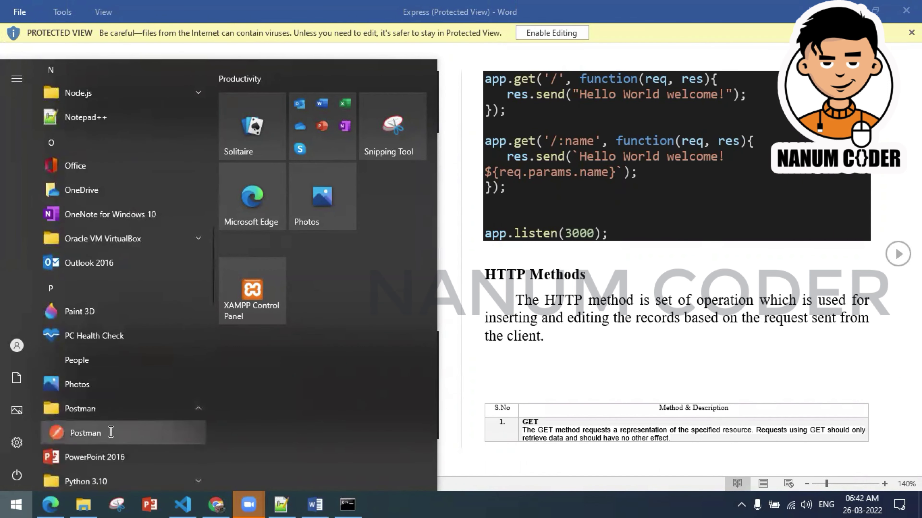
left_click(76, 432)
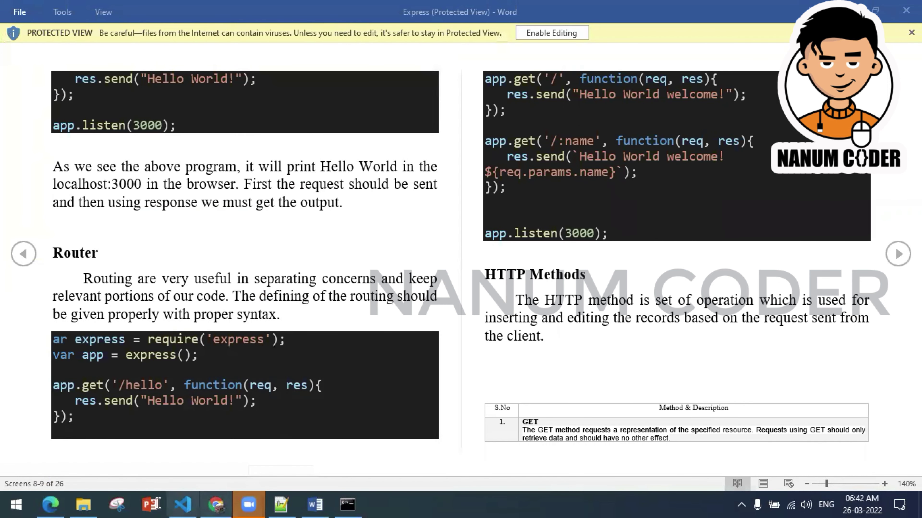
Step: Search the web for "postman" in a new Chrome tab, look at the download result, and close the tab
left_click(203, 503)
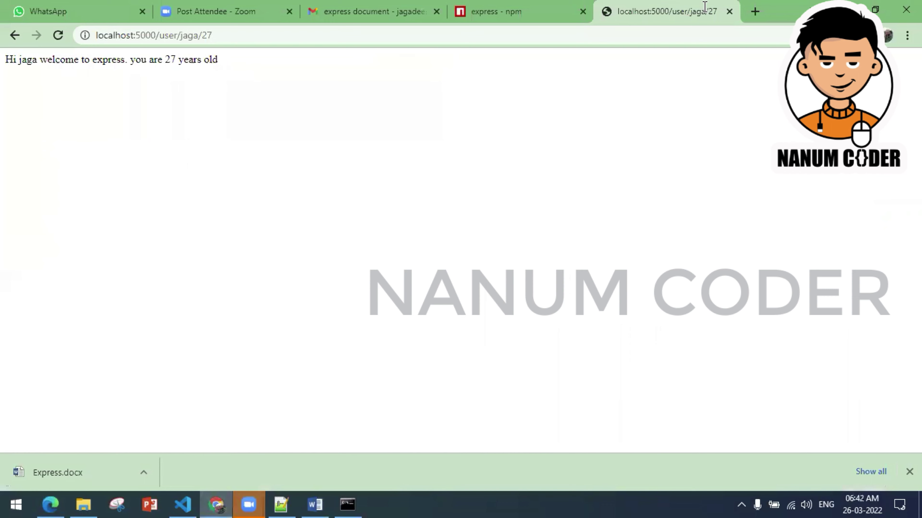
left_click(754, 11)
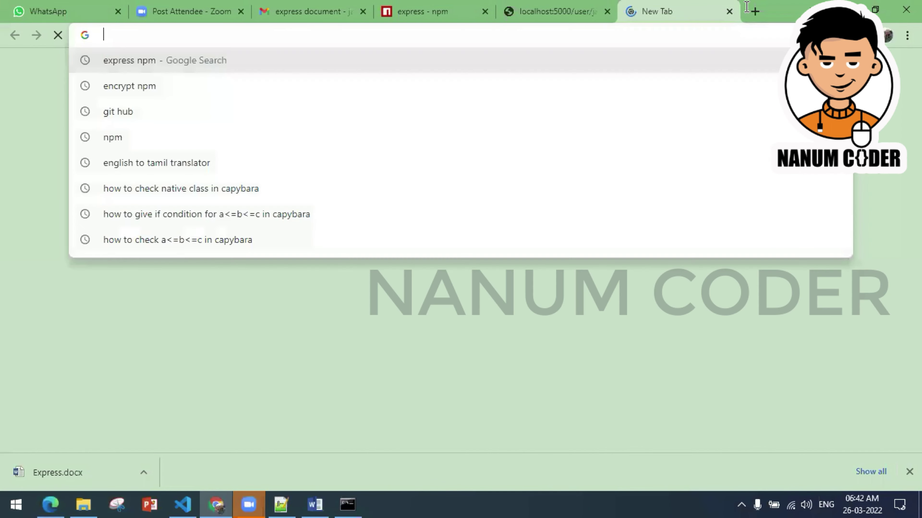
type("postman")
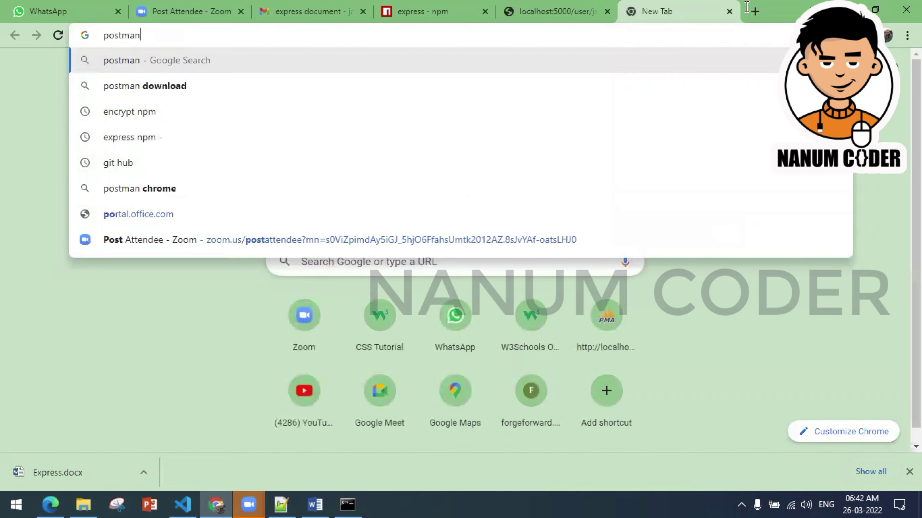
key("Return")
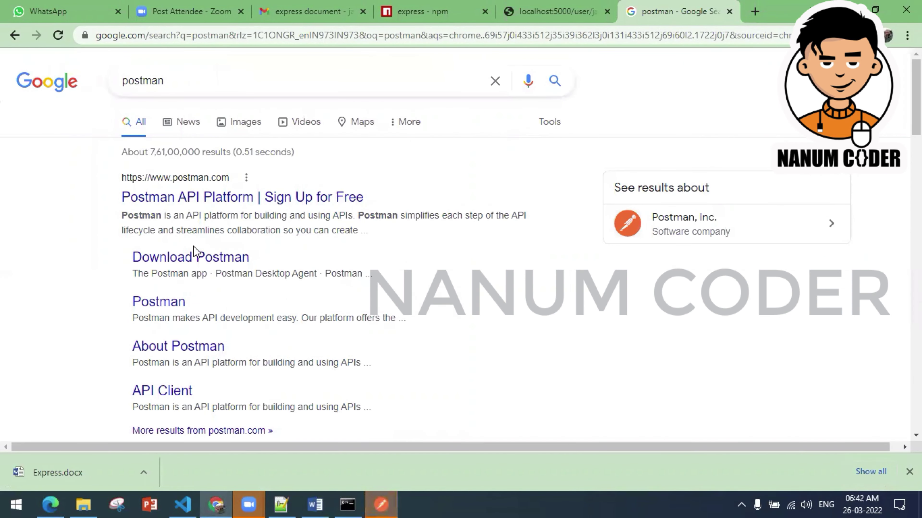
left_click(194, 254)
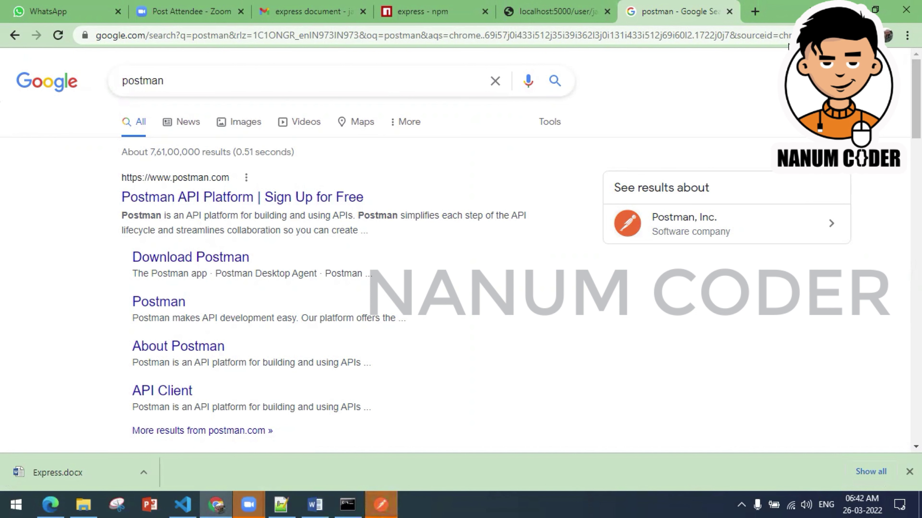
left_click(732, 12)
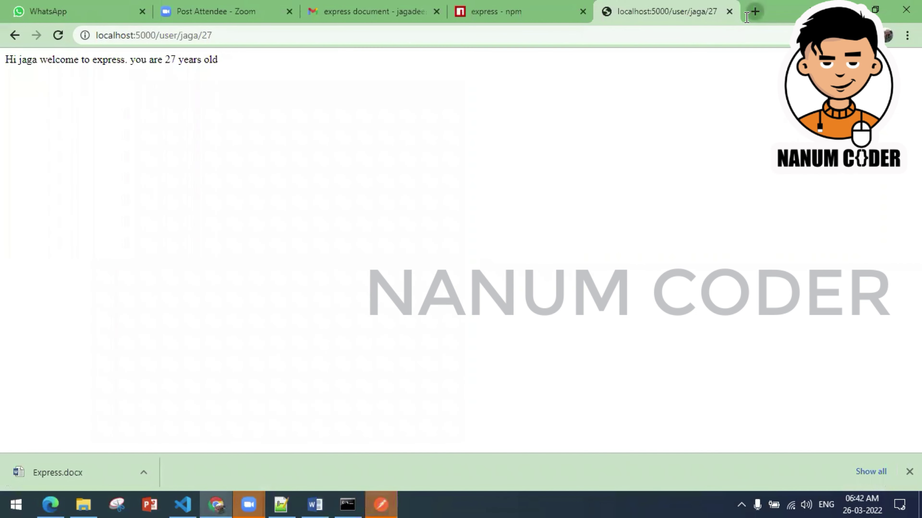
Step: Search the web for "chrome extensions" in a new browser tab
left_click(753, 11)
left_click(736, 35)
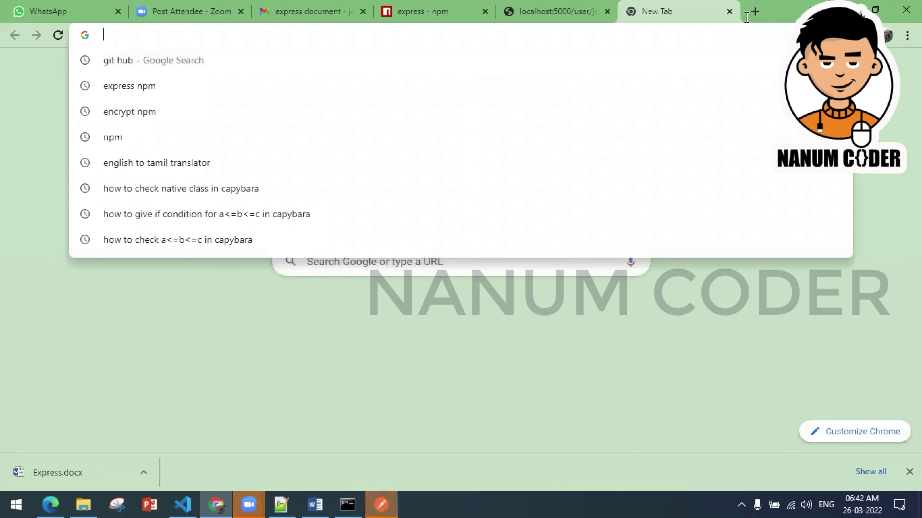
type("chro")
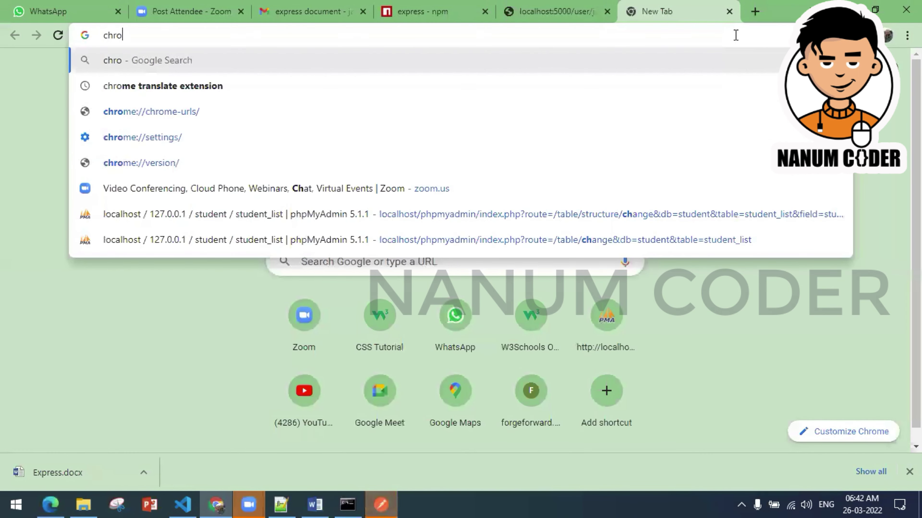
type("me")
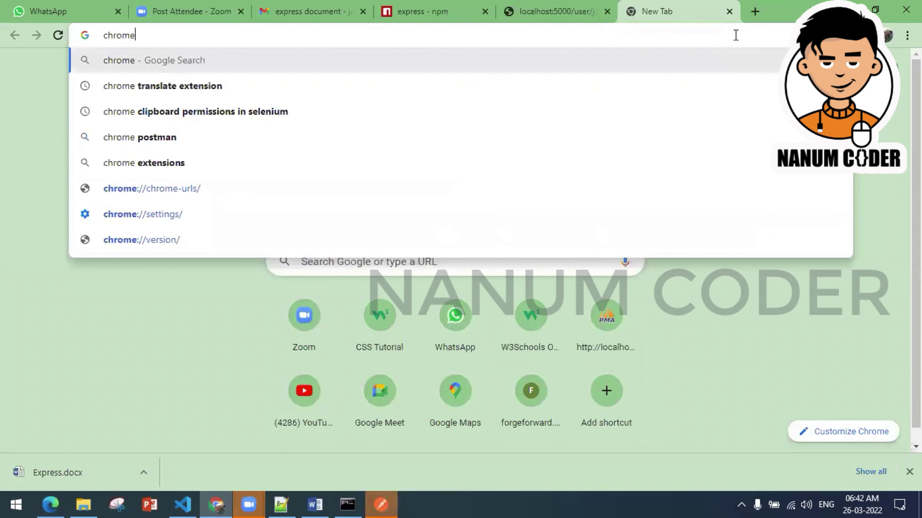
key("Down")
key("Down")
key("Down")
key("Down")
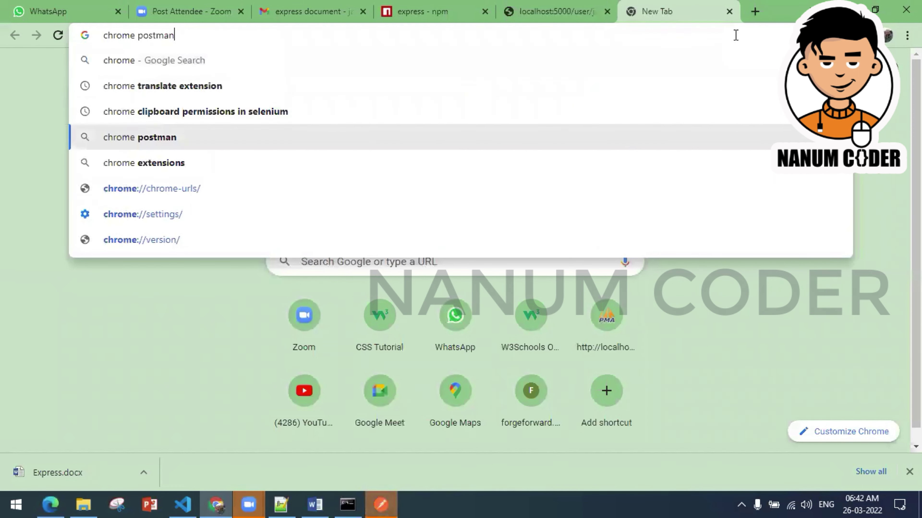
key("Return")
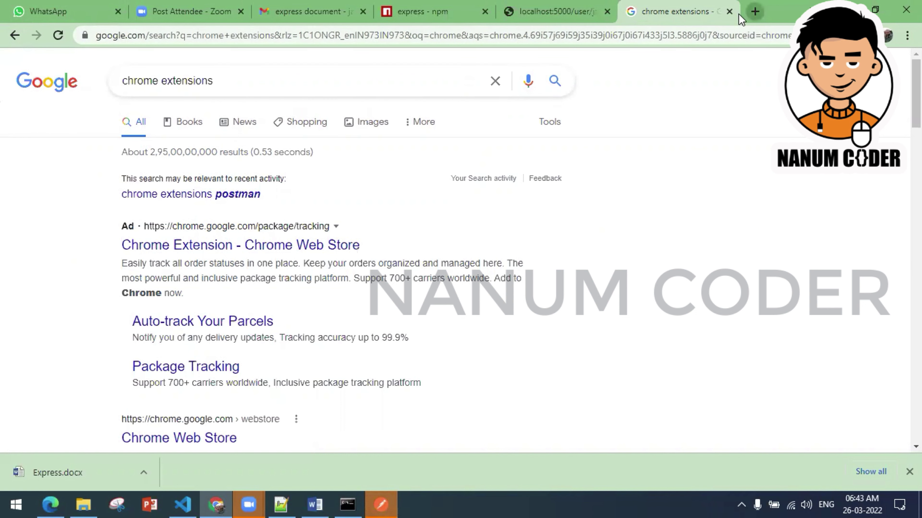
Step: Search the web for "web store" in a new tab and open the "Chrome Extension - Chrome Web Store" result
left_click(754, 12)
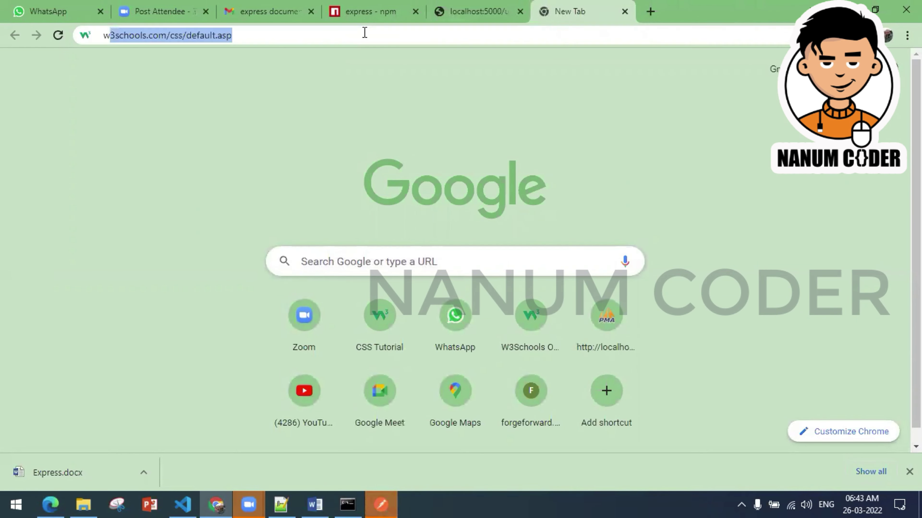
type("web")
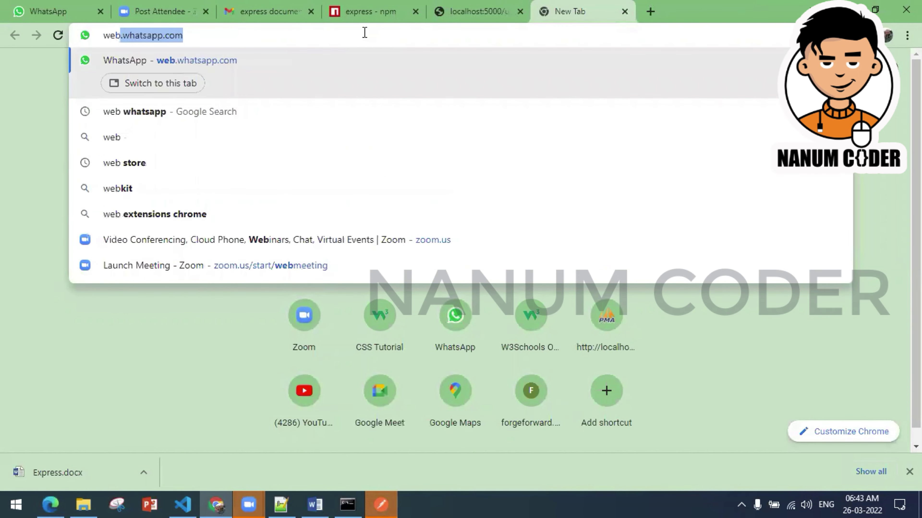
type(" store")
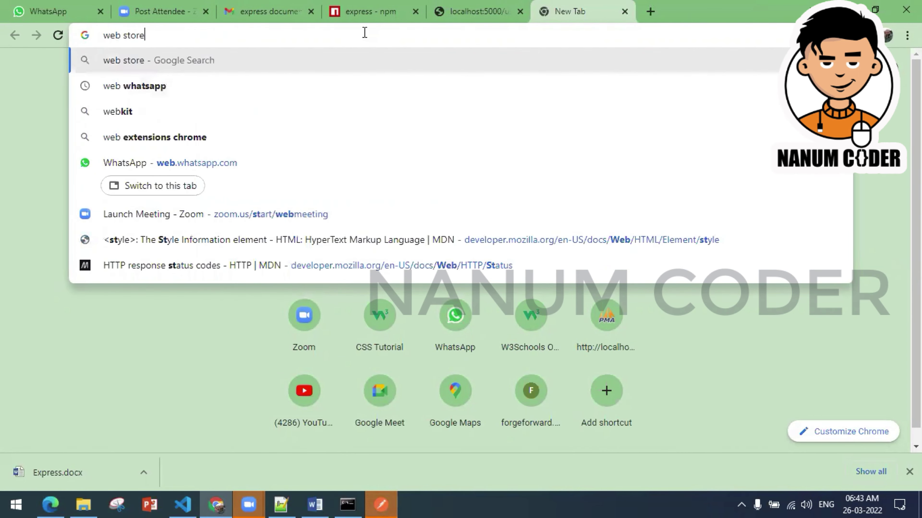
key("Return")
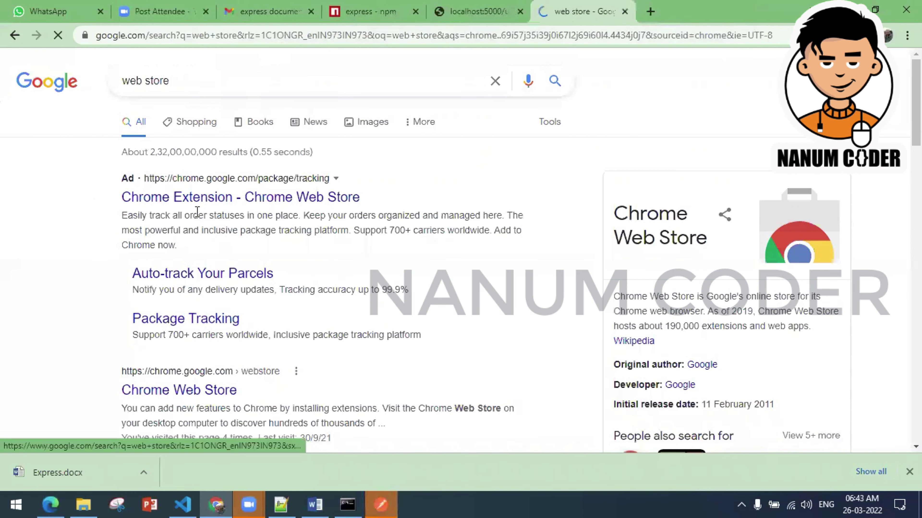
left_click(238, 201)
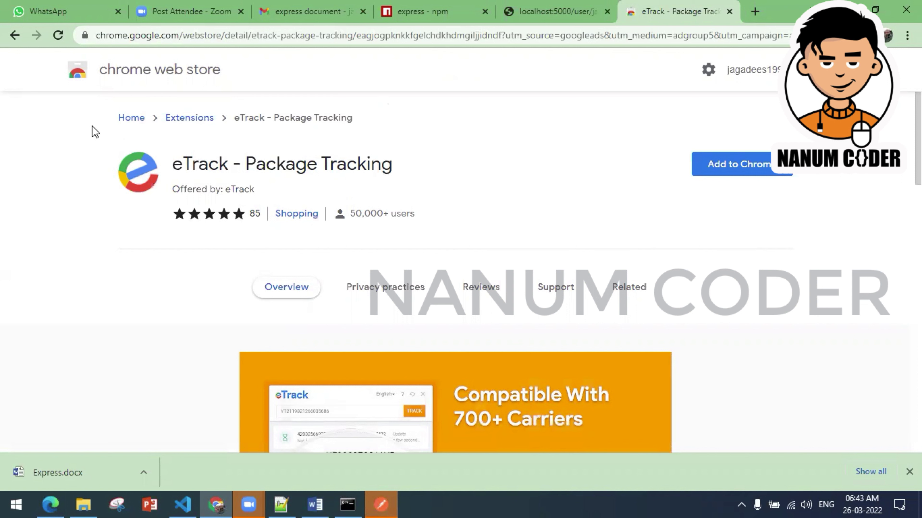
Step: Go from the eTrack package tracking page to the store's Extensions category
left_click(15, 35)
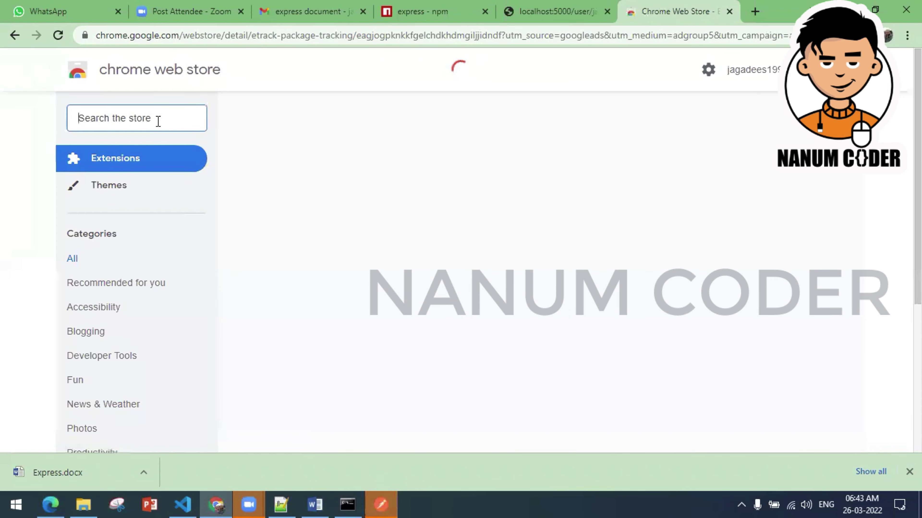
scroll(406, 232, "down", 12)
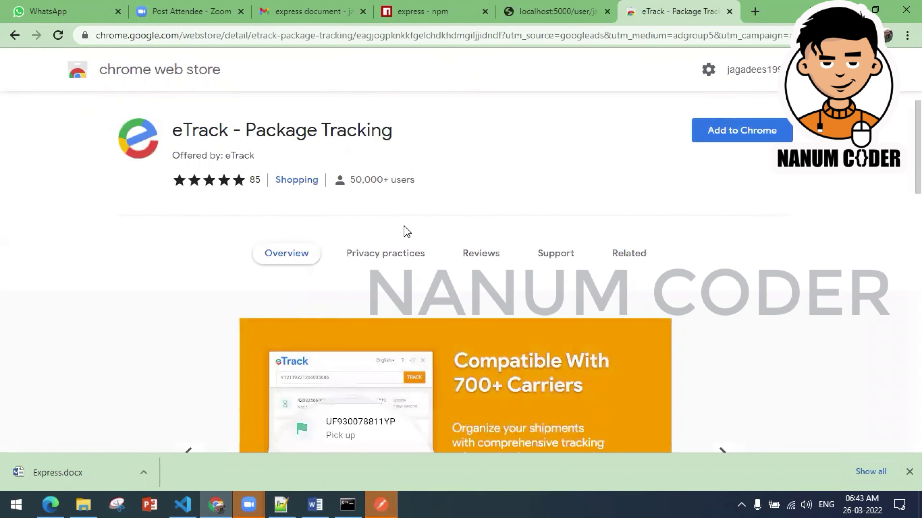
scroll(406, 231, "up", 12)
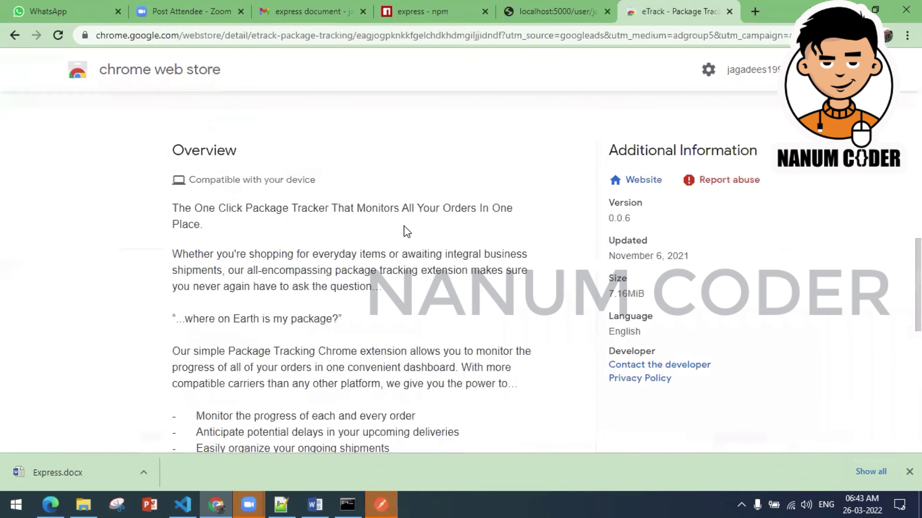
left_click(189, 117)
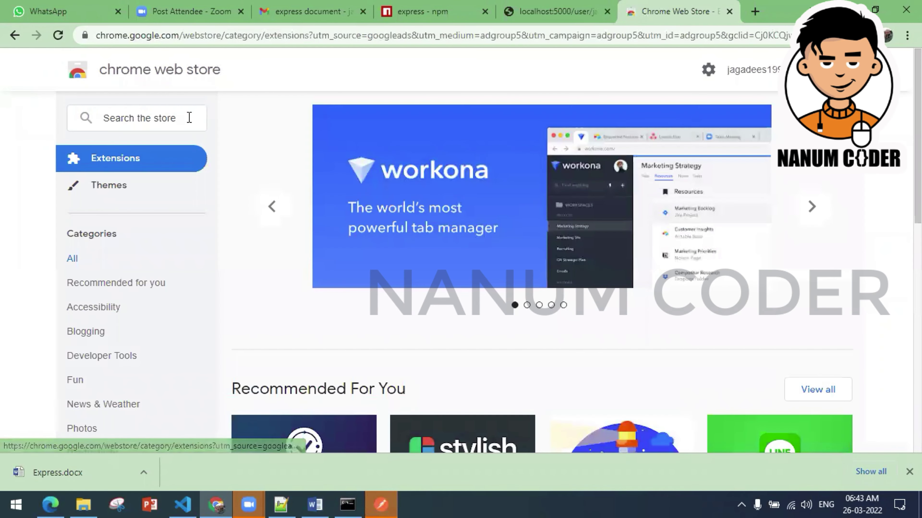
Step: Search the Chrome Web Store for "postman" and look through the extension results
left_click(181, 120)
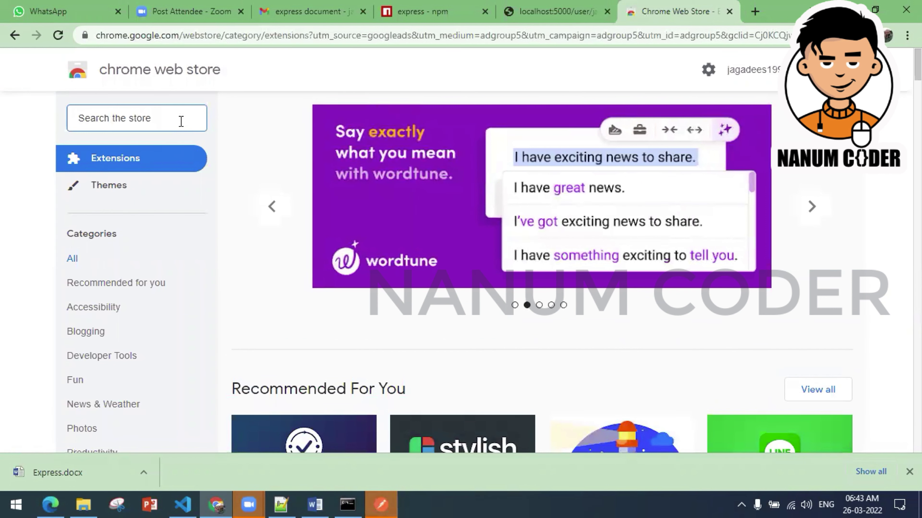
type("st")
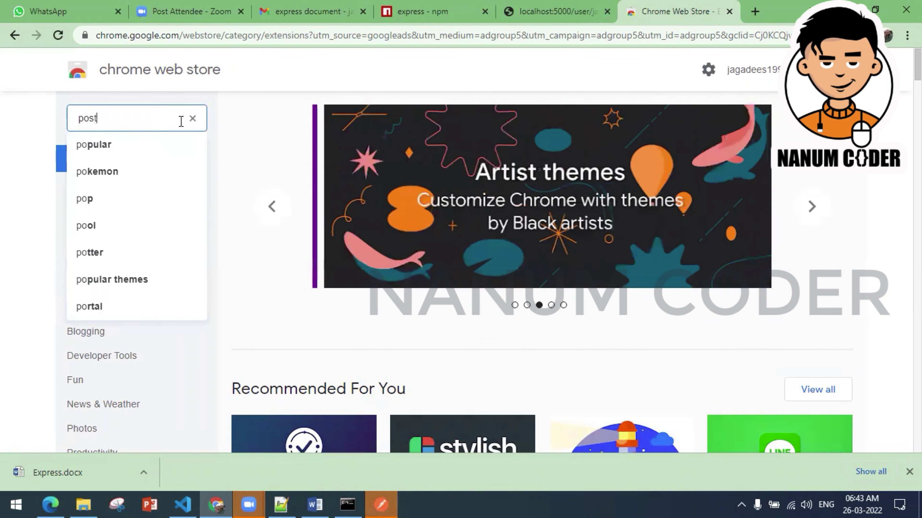
type("man")
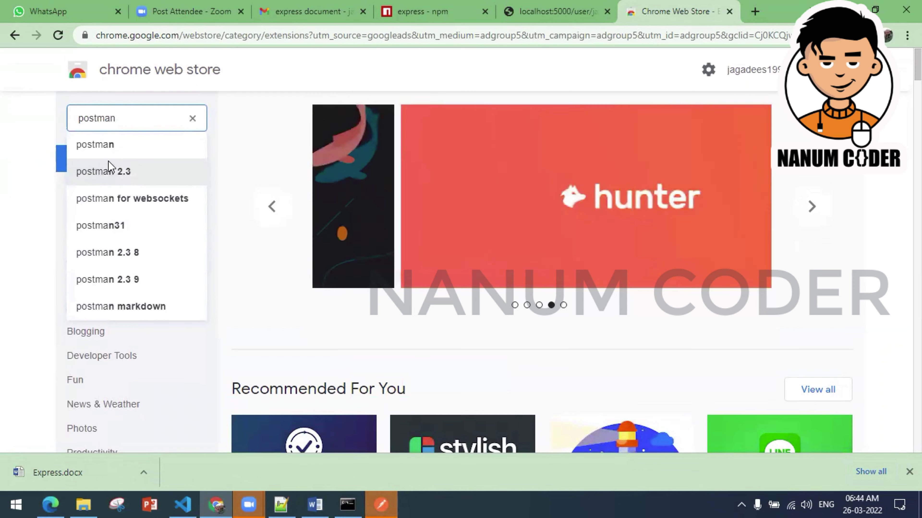
left_click(100, 144)
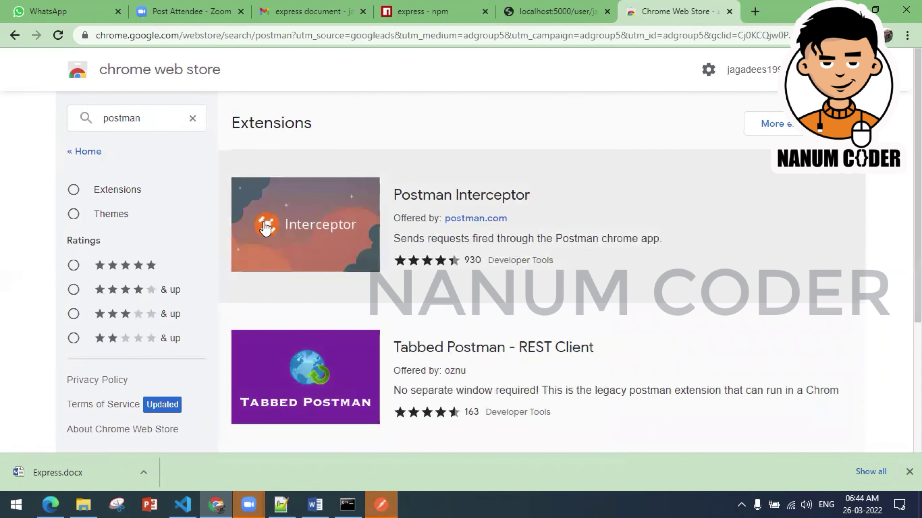
scroll(265, 228, "down", 5)
scroll(265, 228, "up", 3)
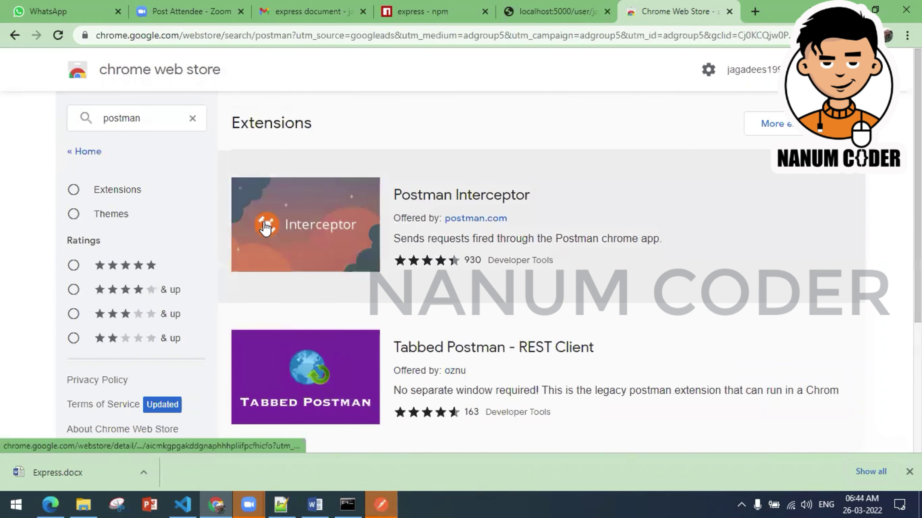
scroll(265, 228, "down", 2)
scroll(265, 228, "down", 1)
scroll(263, 231, "up", 4)
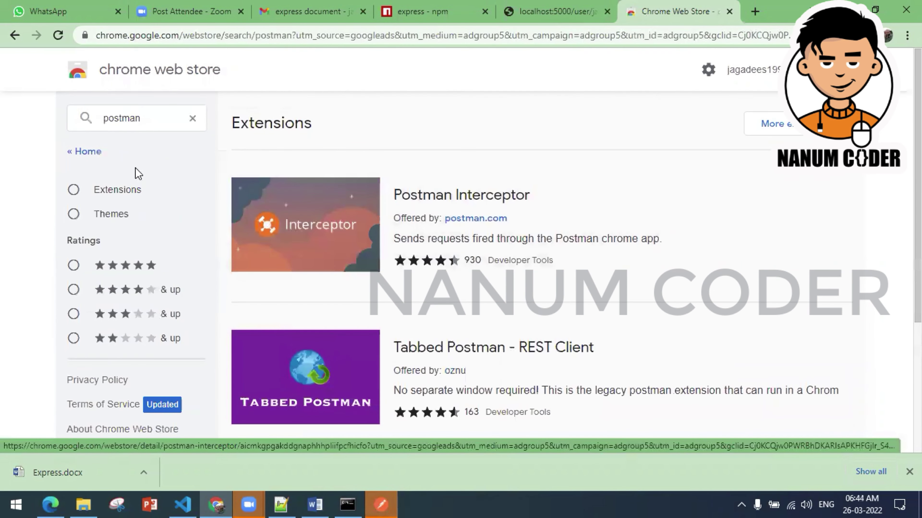
Step: Search the store for the suggested terms "postman 2.3" and "postman api", and look through the matching extensions
left_click(139, 120)
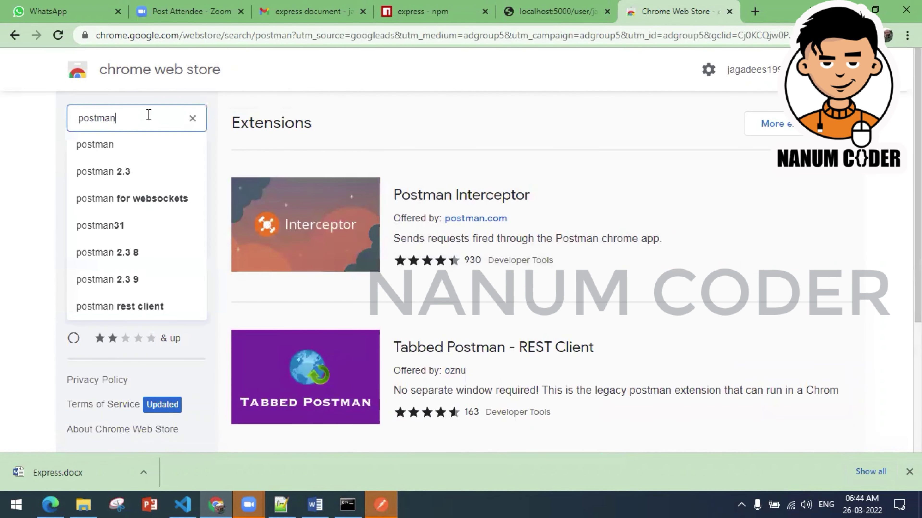
left_click(132, 175)
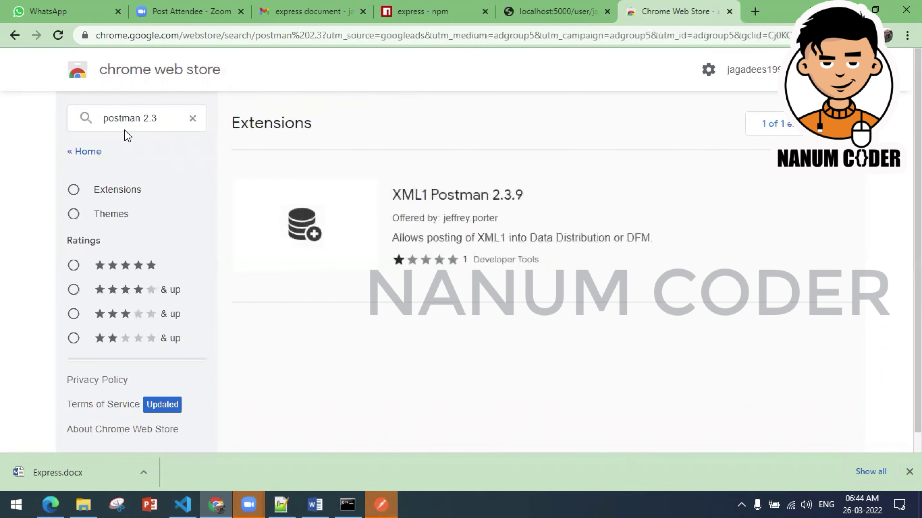
left_click(119, 117)
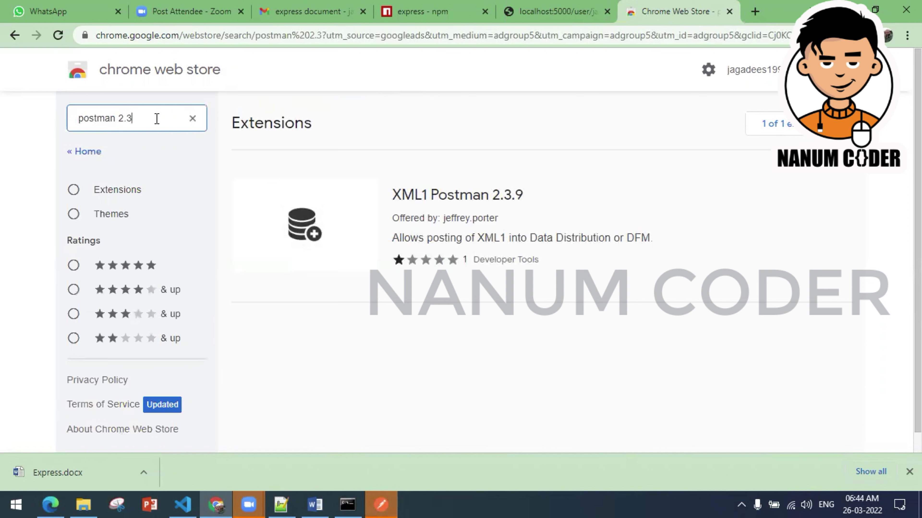
key("BackSpace")
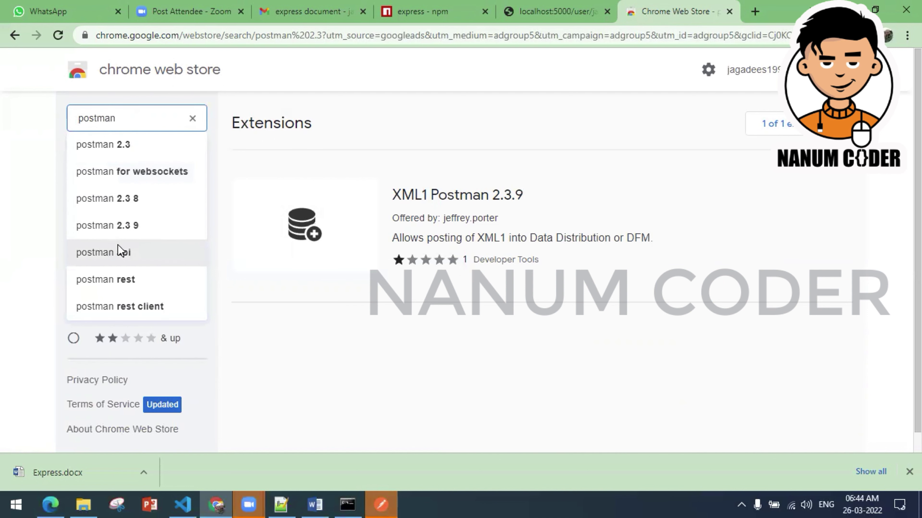
left_click(121, 253)
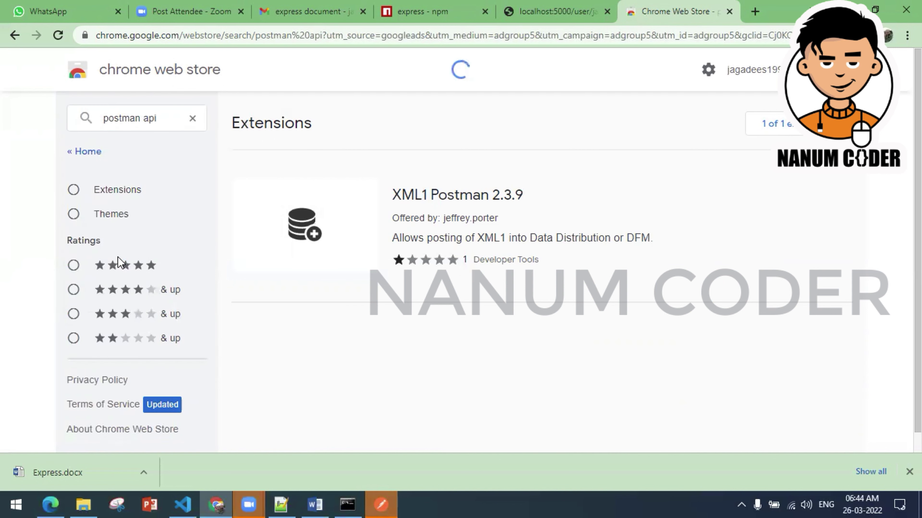
scroll(327, 209, "down", 5)
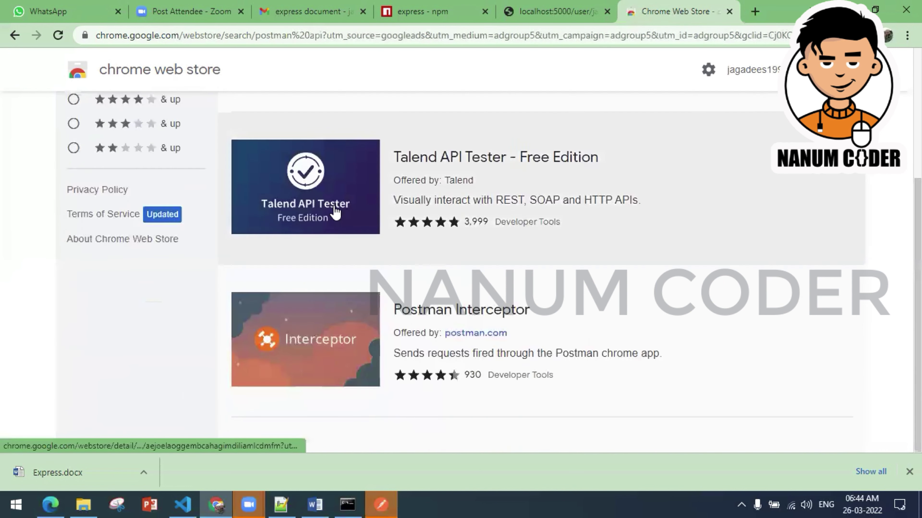
scroll(336, 212, "up", 5)
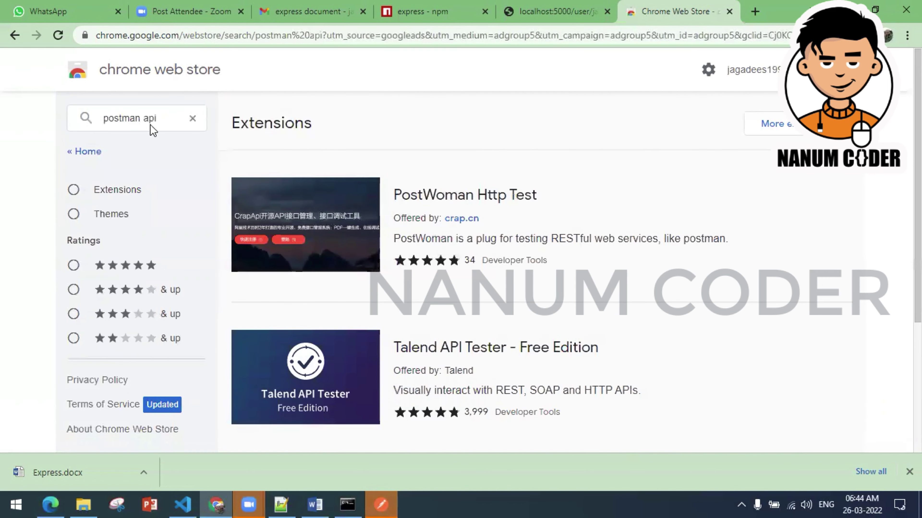
left_click(163, 118)
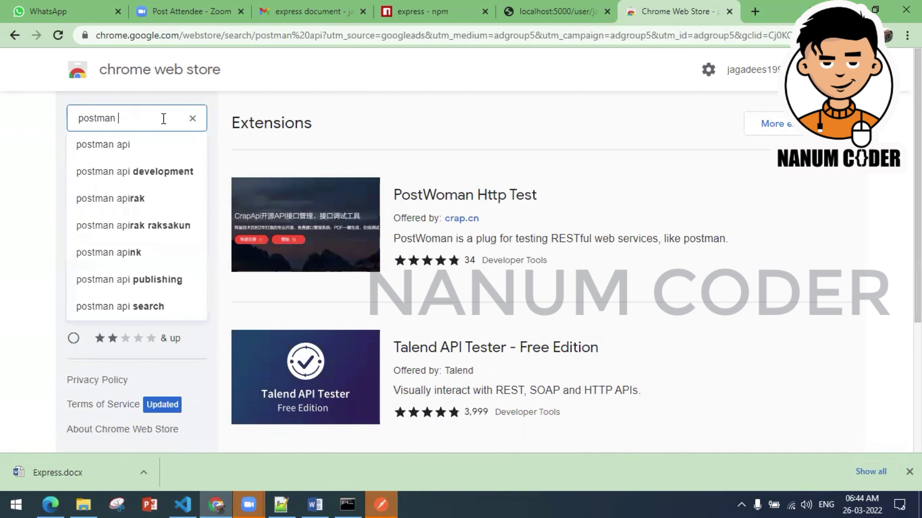
key("BackSpace")
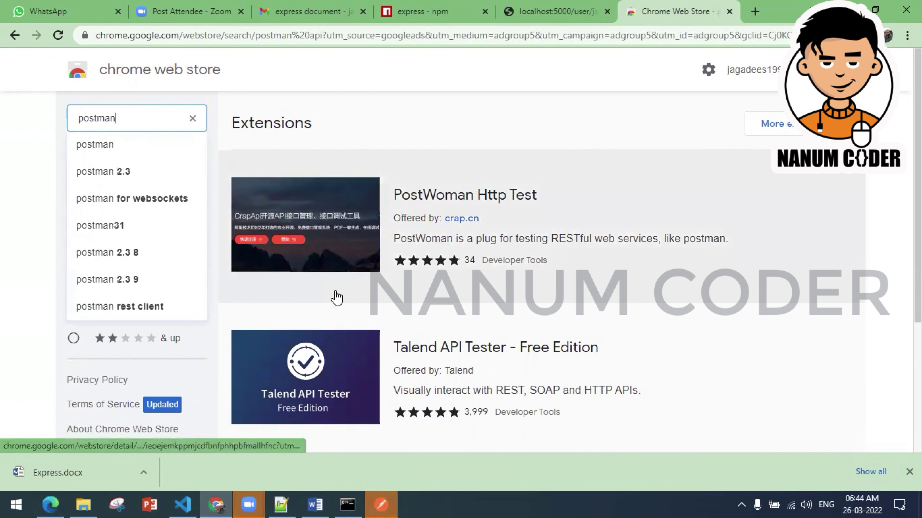
scroll(164, 290, "down", 5)
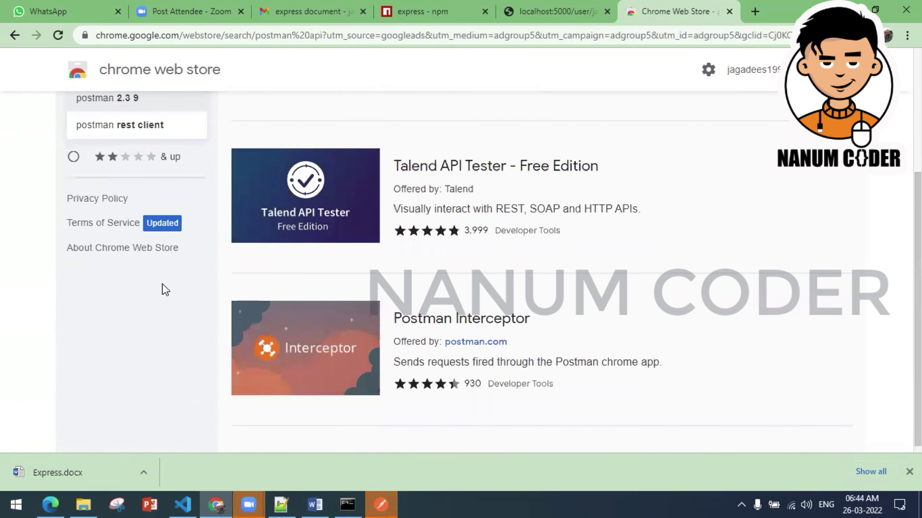
scroll(163, 288, "up", 5)
left_click(347, 109)
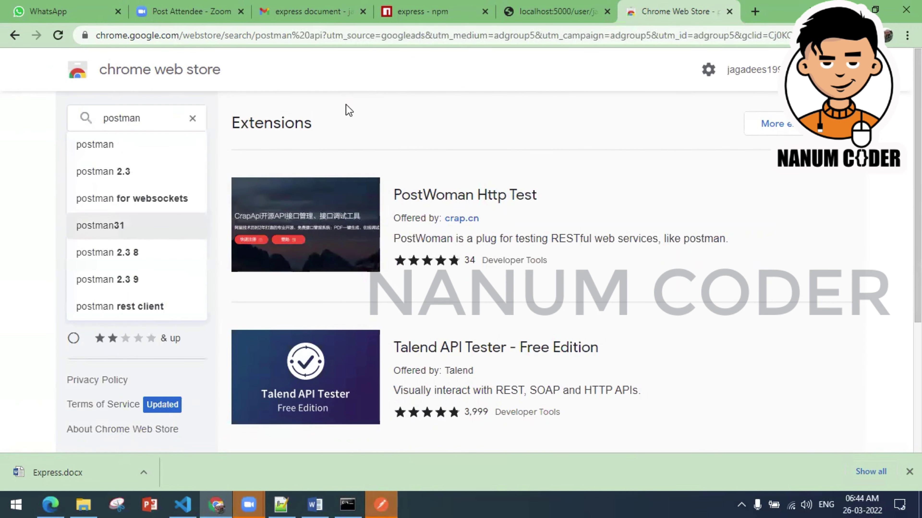
Step: Review the "postman api" results, expand them to show more extensions, and look through the longer list
scroll(321, 241, "down", 5)
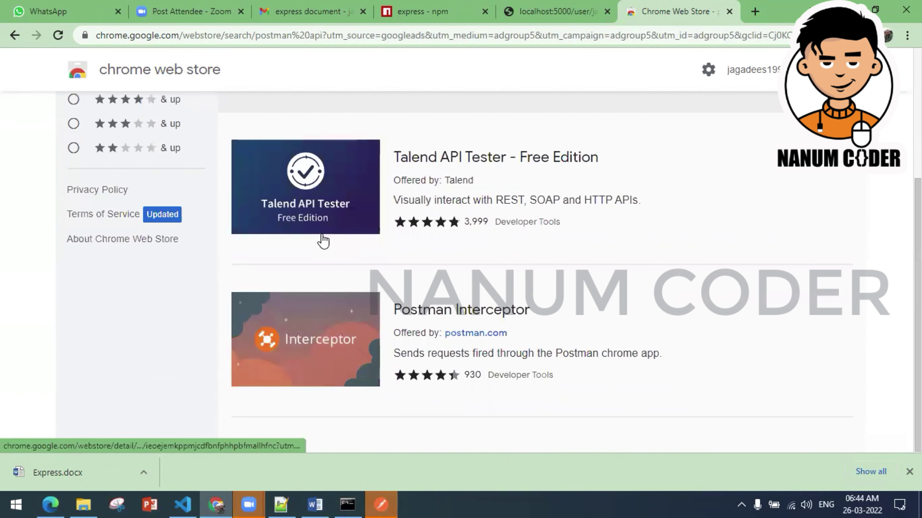
scroll(322, 240, "up", 5)
scroll(321, 240, "down", 5)
scroll(321, 241, "up", 5)
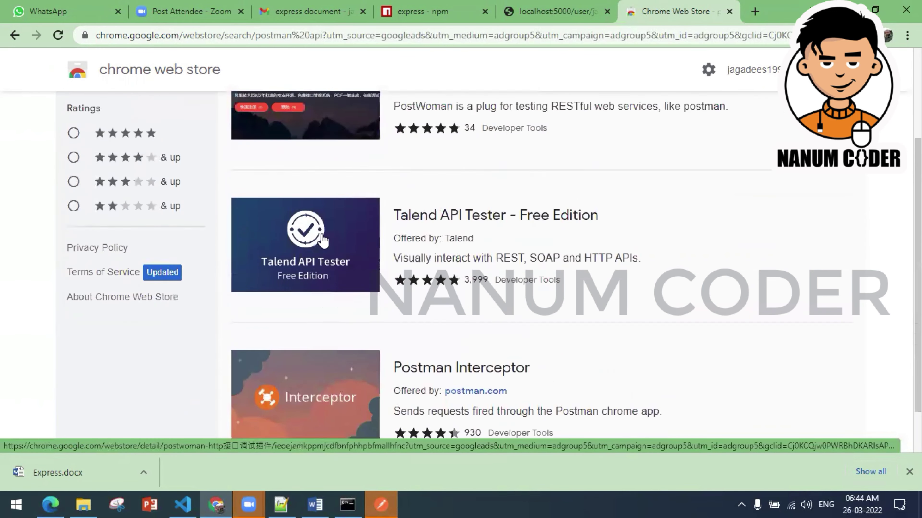
left_click(780, 129)
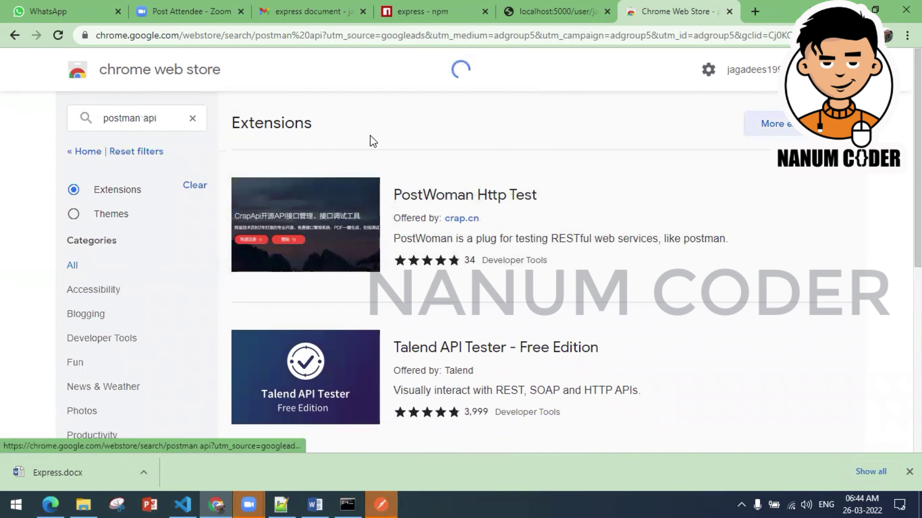
scroll(310, 233, "down", 15)
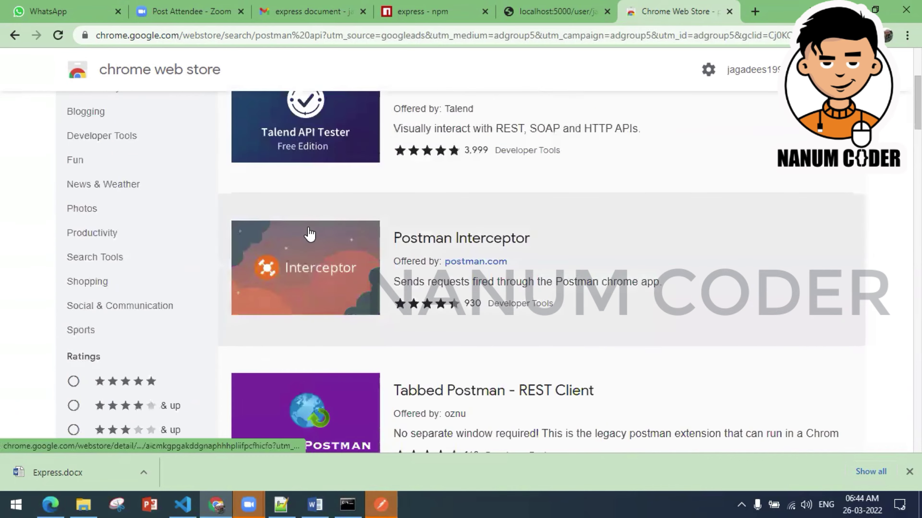
Step: Look through the remaining "postman api" extension results and close the Chrome Web Store page
scroll(310, 234, "down", 12)
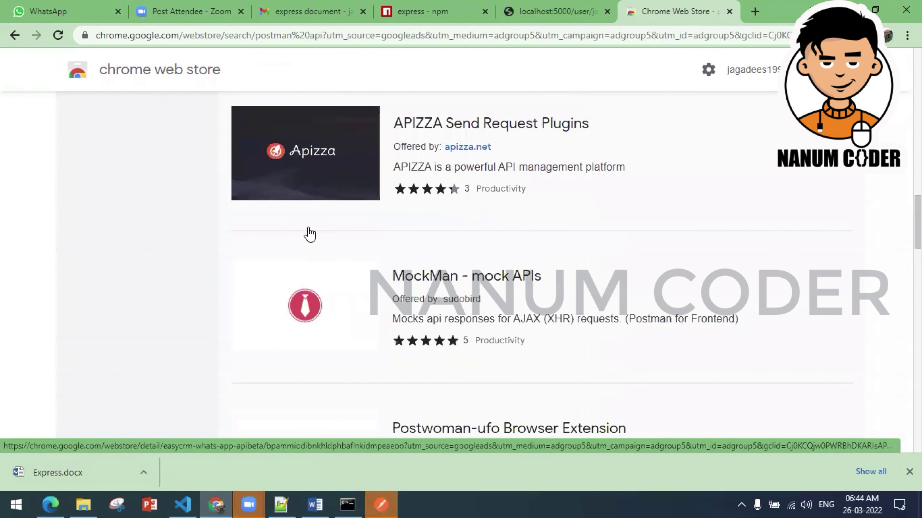
scroll(310, 232, "down", 15)
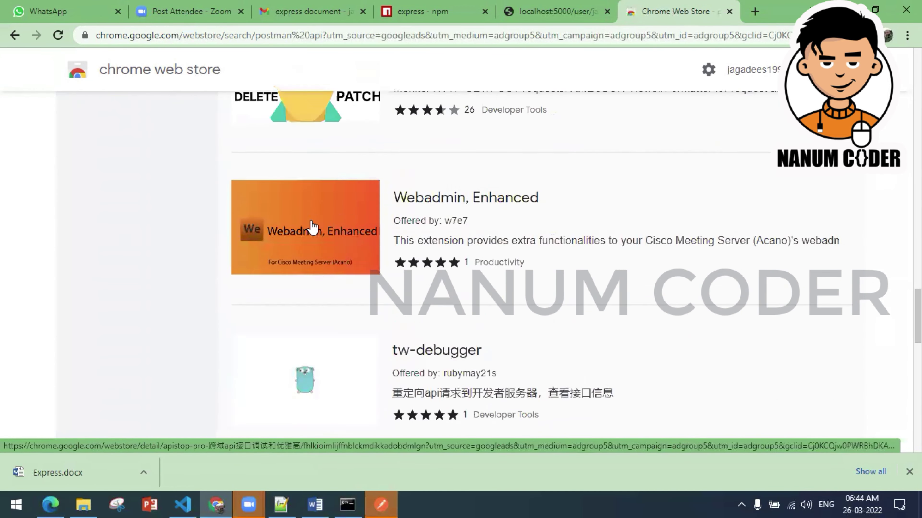
scroll(331, 184, "down", 4)
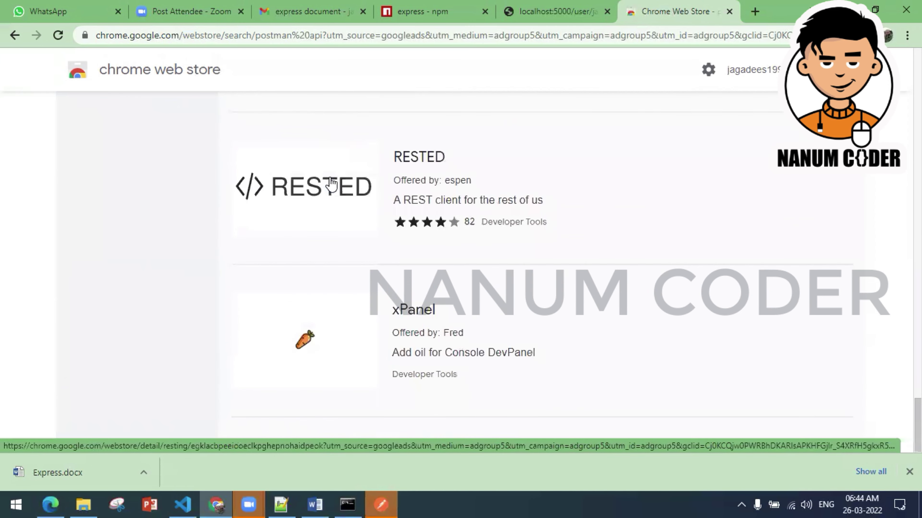
scroll(331, 184, "up", 20)
scroll(331, 184, "up", 20)
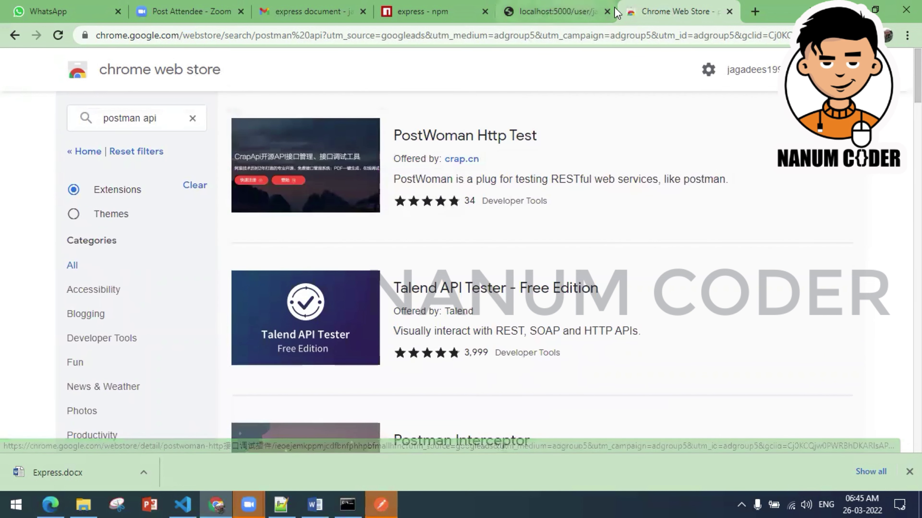
left_click(730, 11)
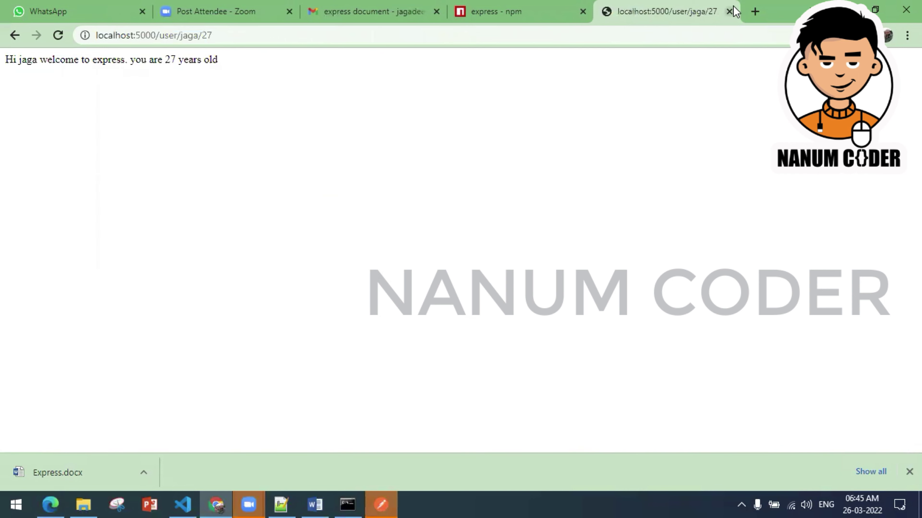
Step: Search Google for "postman" in a new tab and open the Download Postman page
left_click(757, 13)
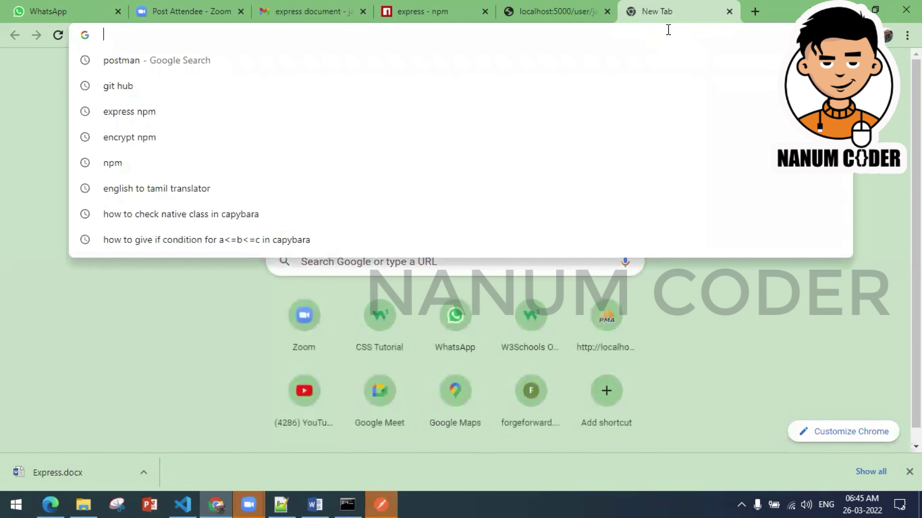
type("postman")
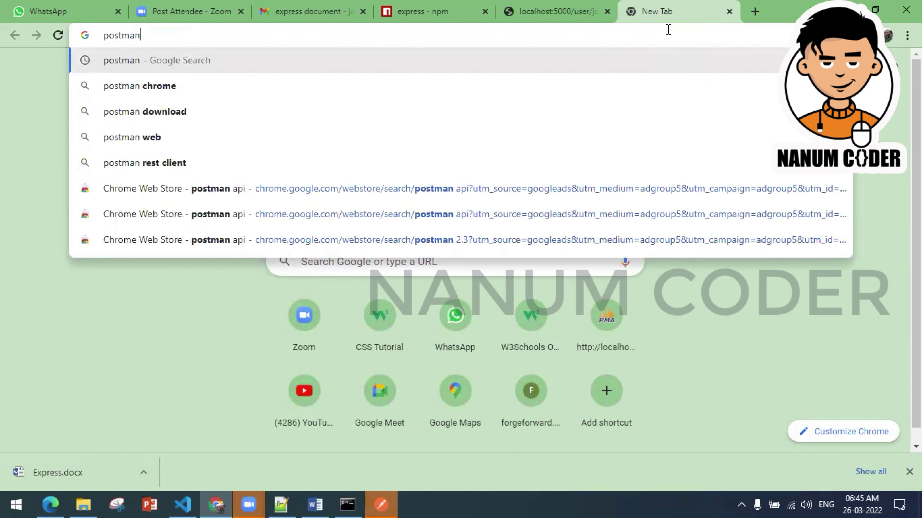
key("Return")
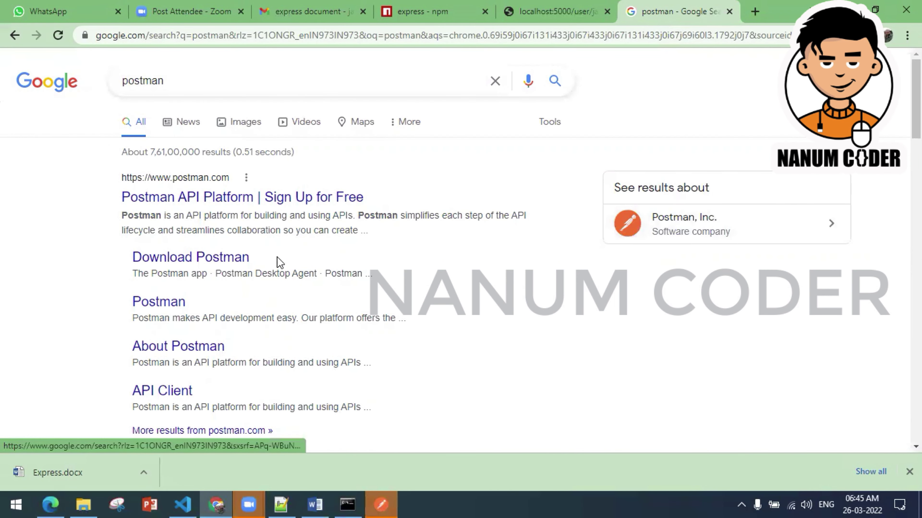
left_click(163, 308)
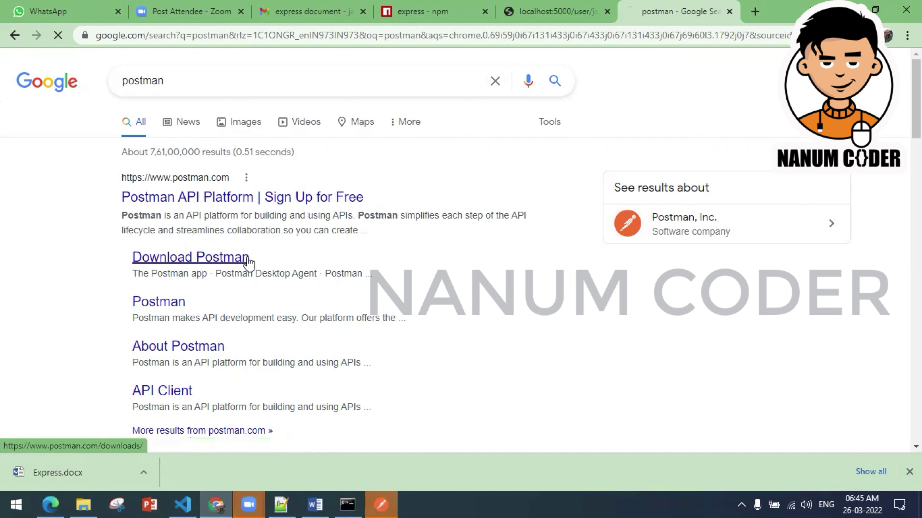
left_click(242, 262)
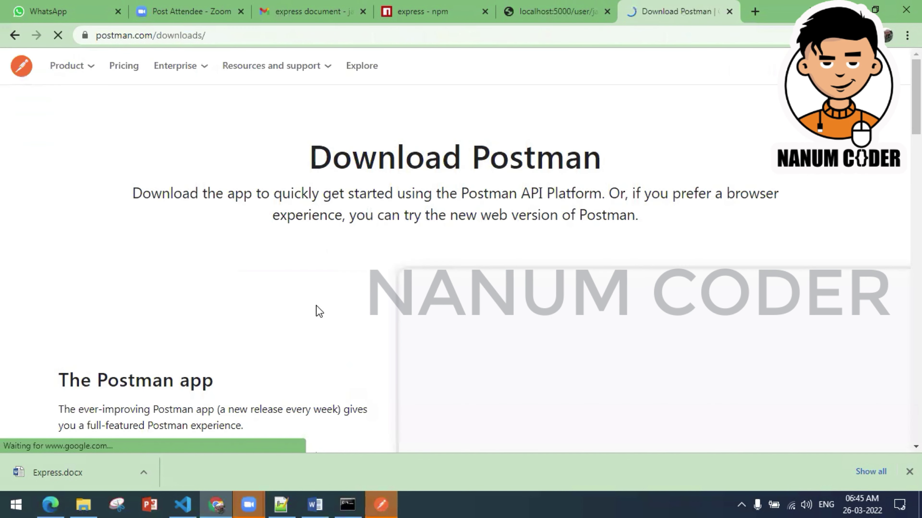
Step: Dismiss the cookie notice and examine the Postman download options, including the Windows 64-bit app, web version and desktop agent
scroll(316, 311, "down", 3)
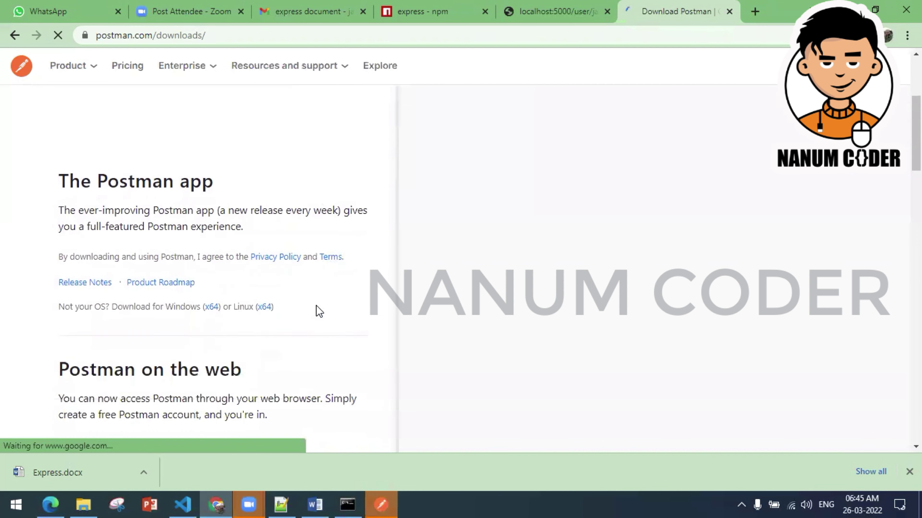
scroll(318, 310, "down", 8)
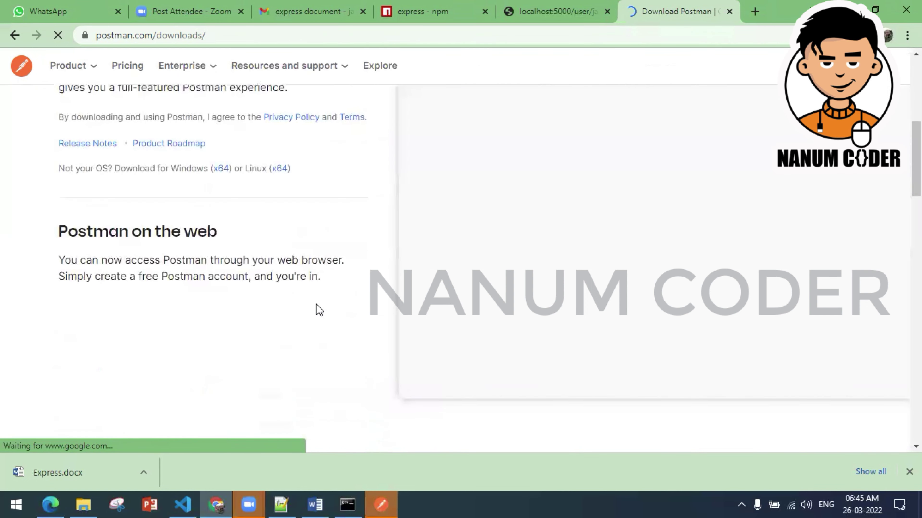
scroll(318, 310, "down", 10)
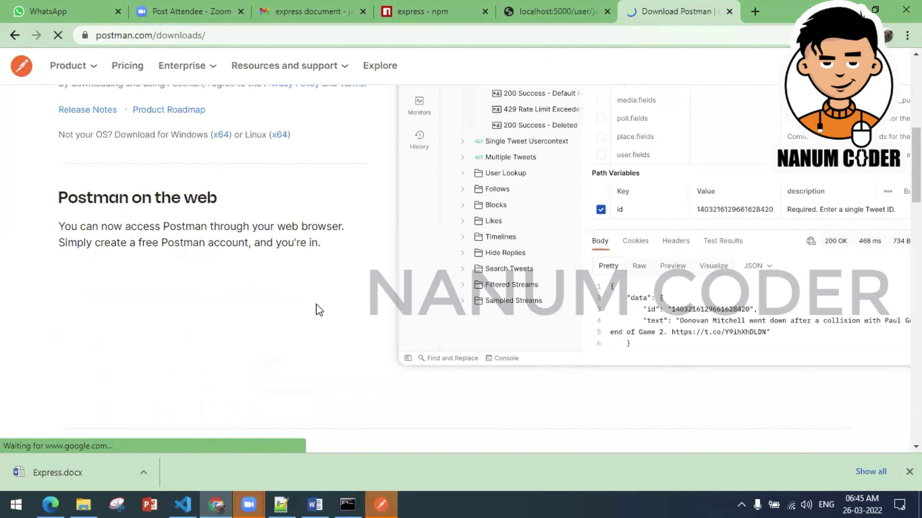
scroll(319, 310, "up", 5)
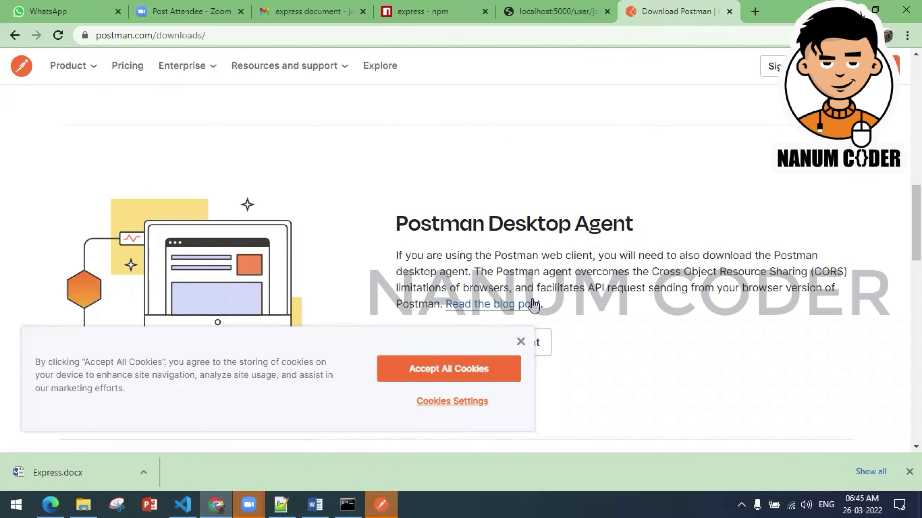
left_click(521, 342)
scroll(381, 284, "down", 15)
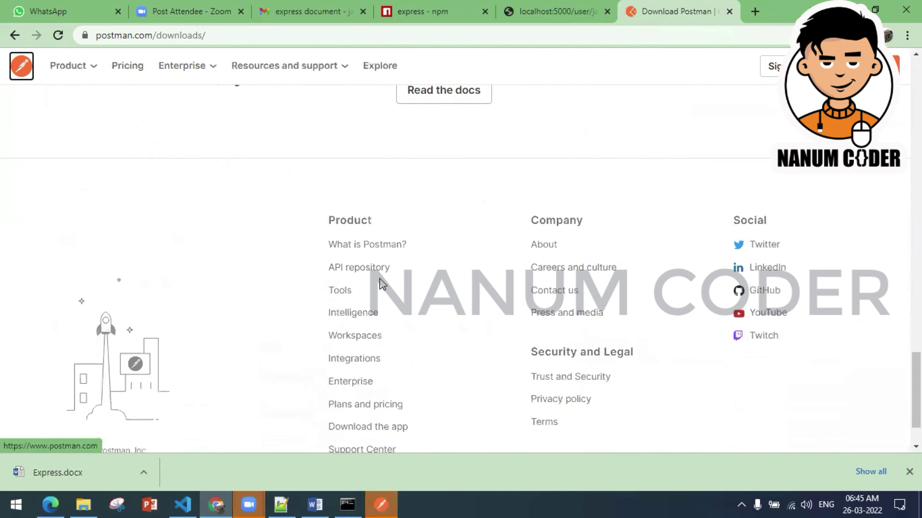
scroll(381, 284, "up", 15)
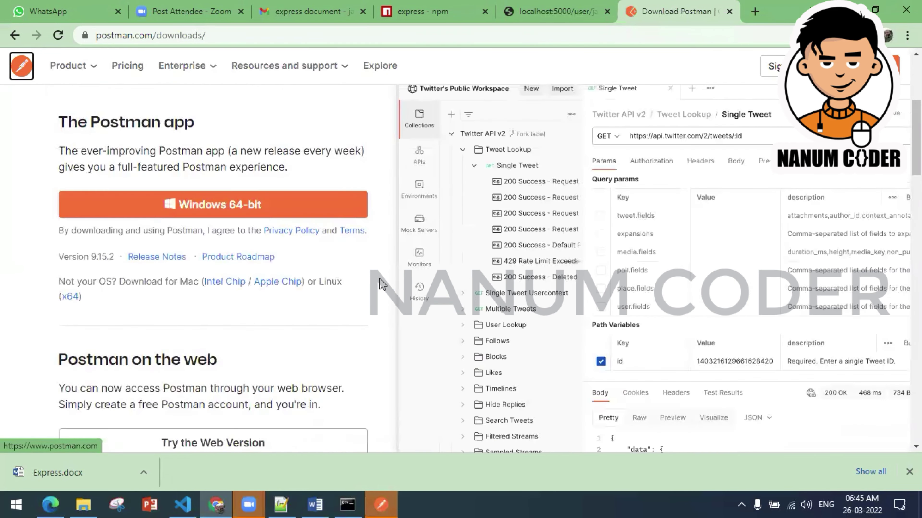
scroll(382, 284, "up", 5)
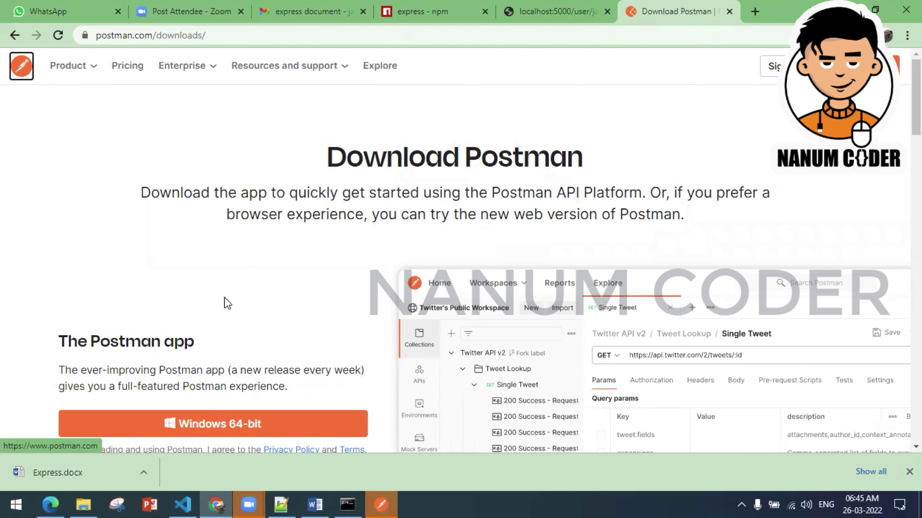
scroll(227, 303, "down", 5)
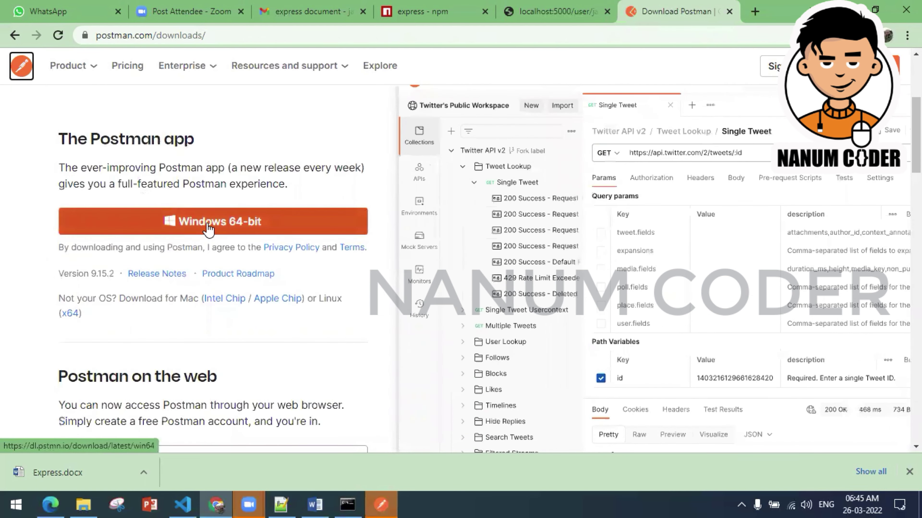
scroll(210, 230, "up", 5)
scroll(190, 304, "down", 3)
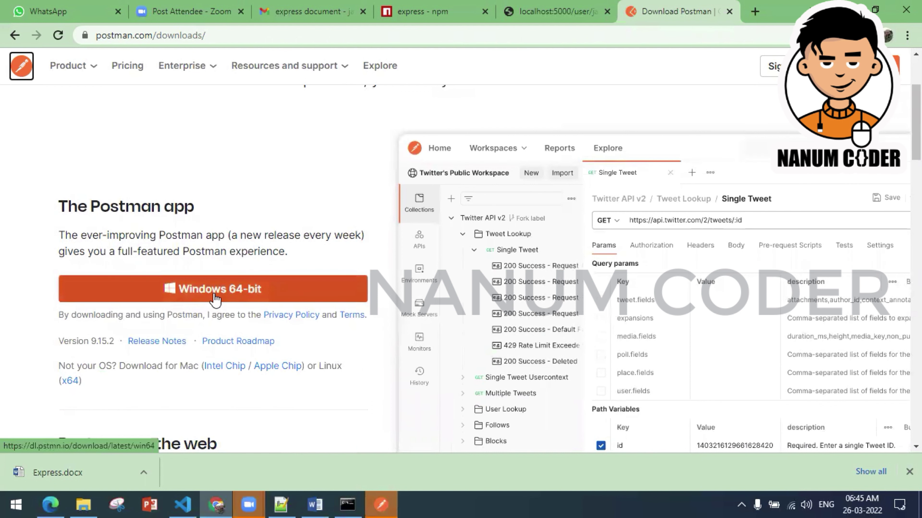
scroll(215, 299, "down", 5)
scroll(214, 298, "up", 8)
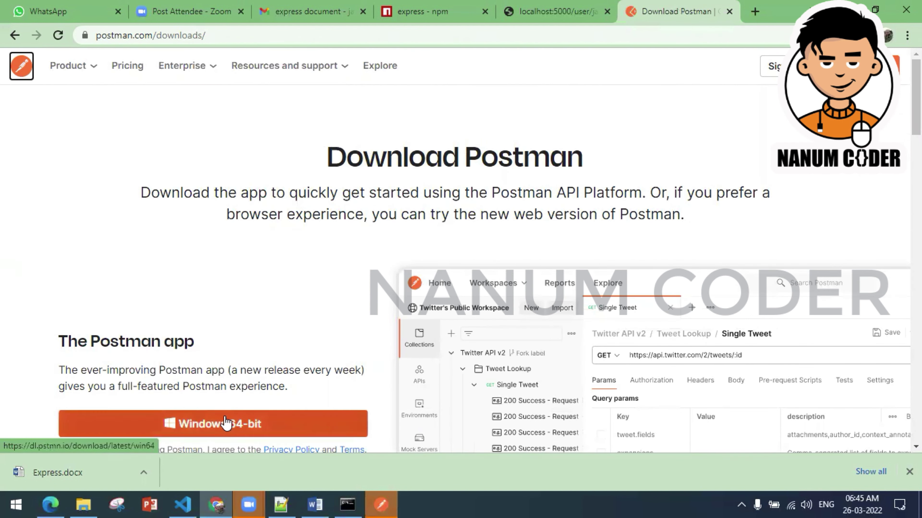
scroll(226, 407, "down", 5)
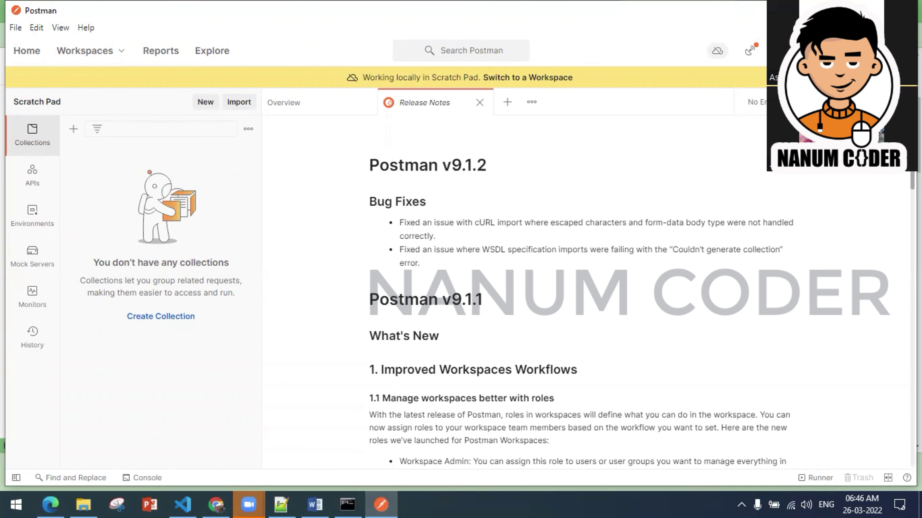
Step: In the Postman desktop app, widen the collections sidebar and close the Release Notes and Overview pages
left_click(334, 110)
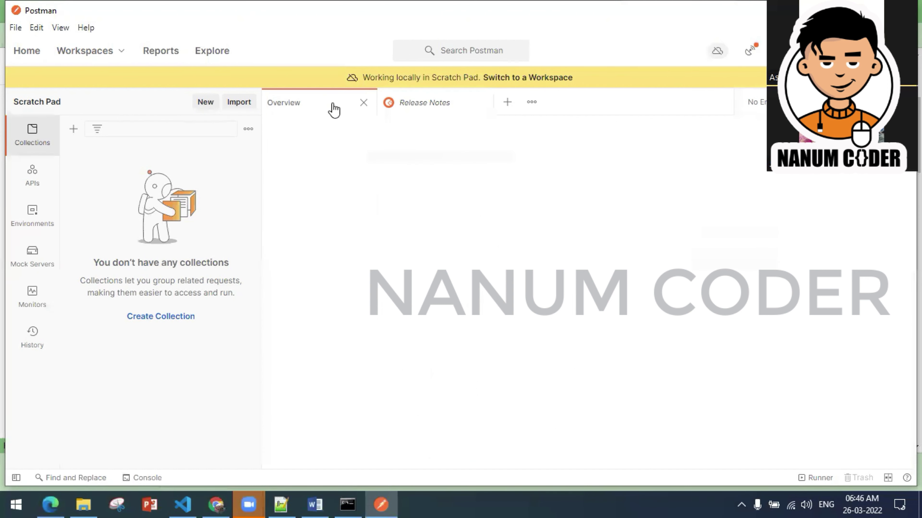
left_click(436, 108)
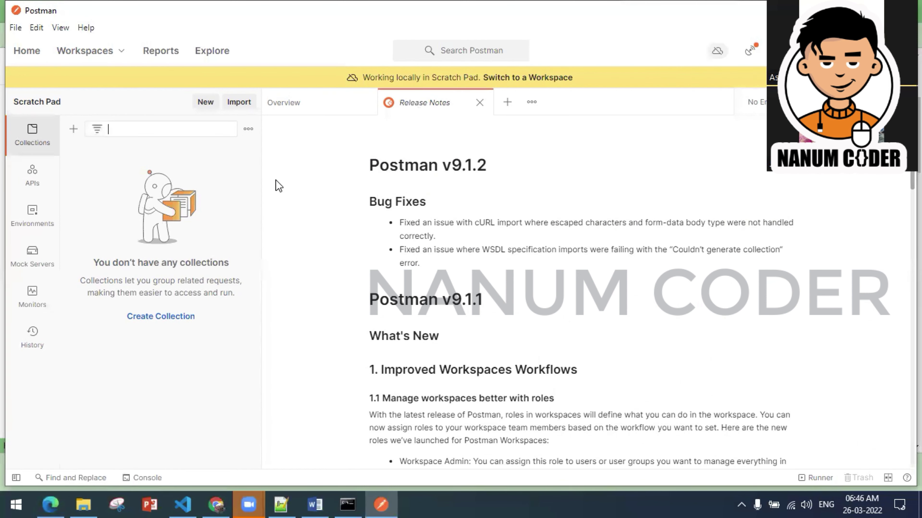
left_click_drag(265, 179, 577, 177)
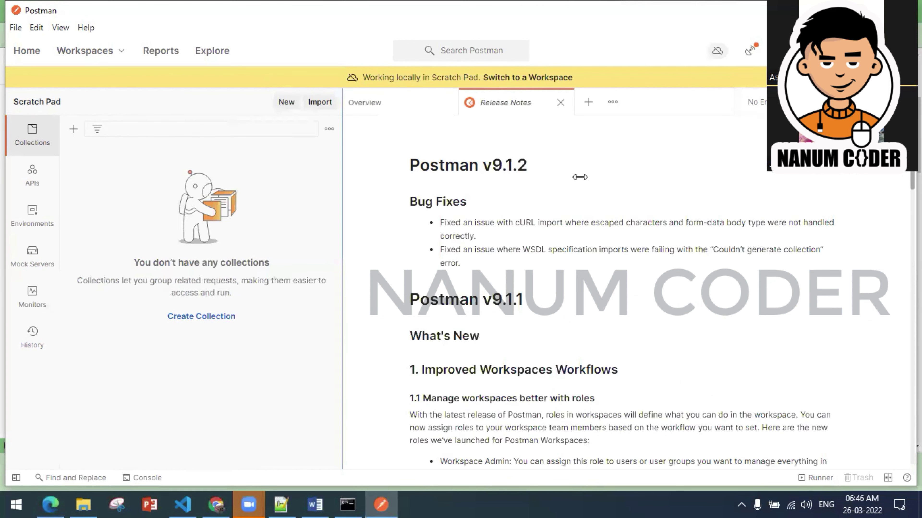
left_click(561, 102)
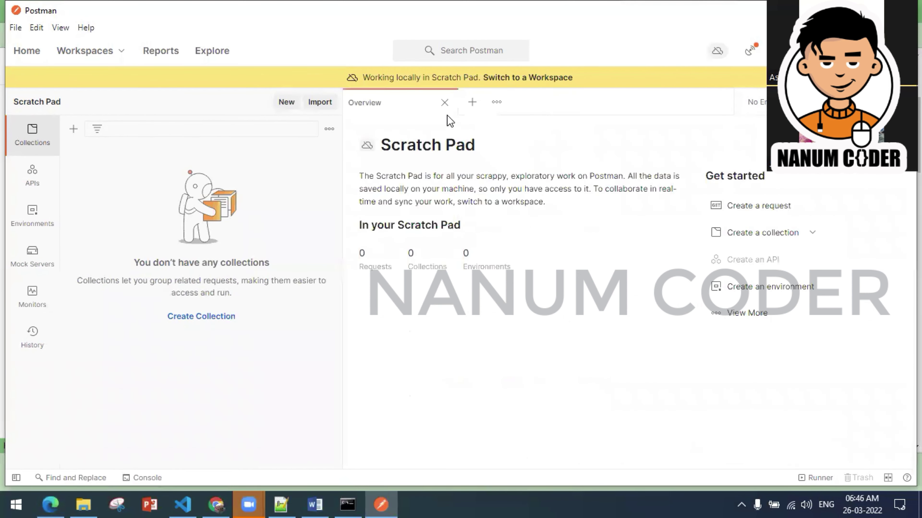
left_click(442, 103)
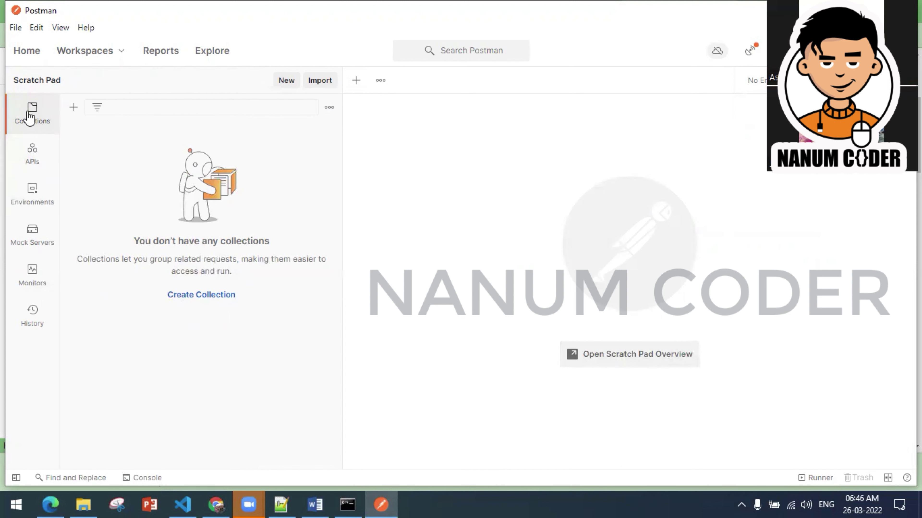
Step: Go to the Postman home page, skip the account sign-in, and create a new HTTP request in the Scratch Pad
left_click(30, 56)
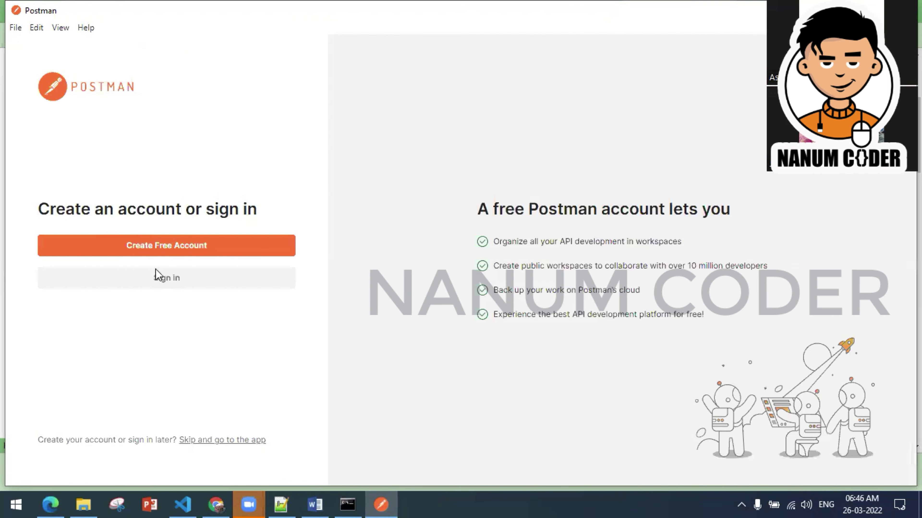
left_click(246, 440)
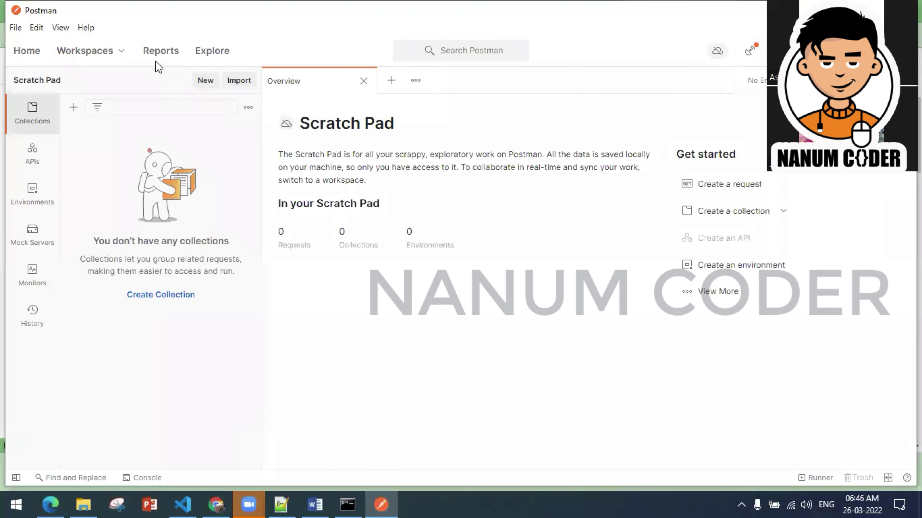
left_click(185, 104)
left_click(205, 82)
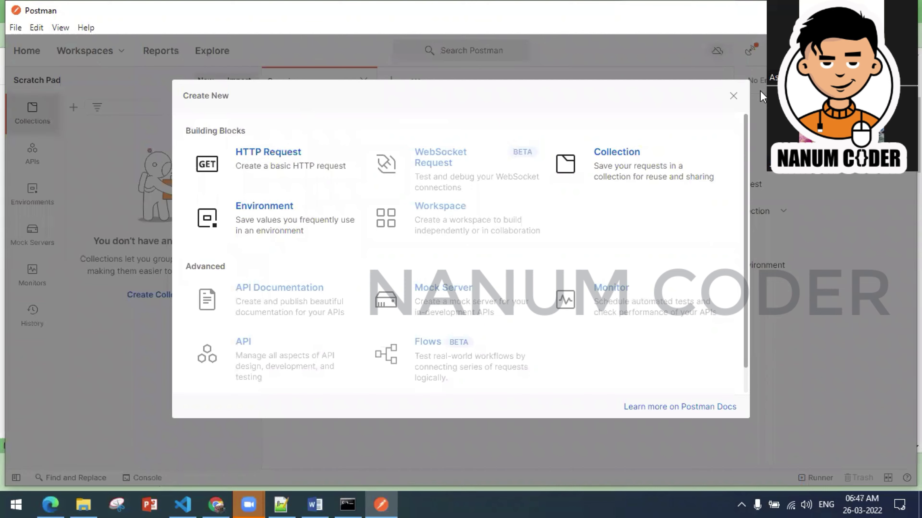
left_click(733, 96)
left_click(208, 84)
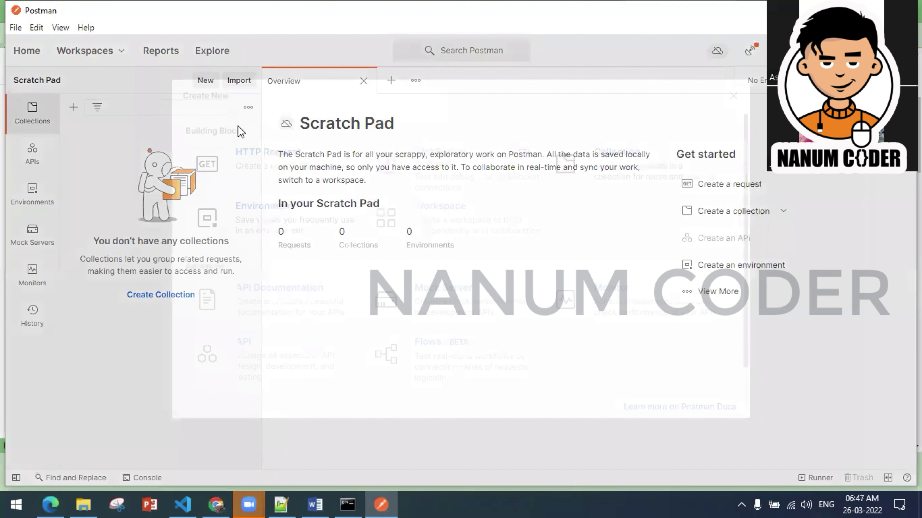
left_click(254, 158)
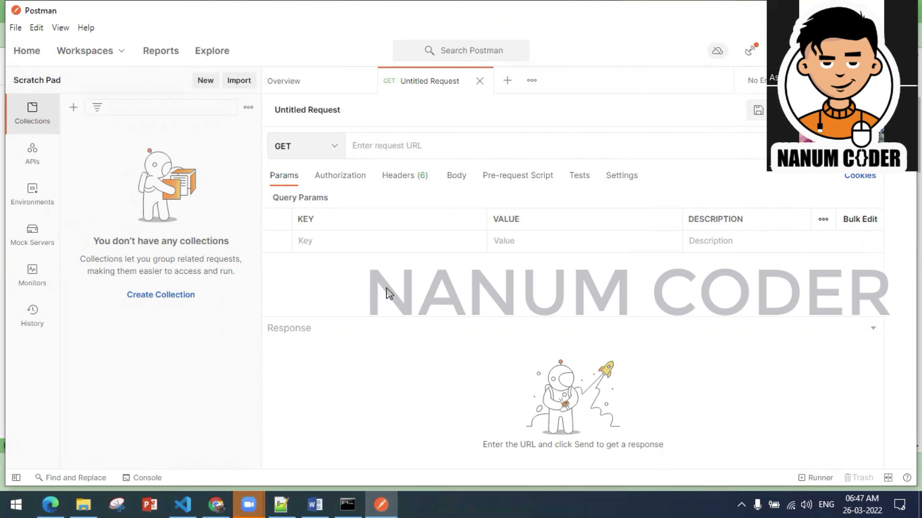
Step: Examine the HTTP methods available for the request and select GET
left_click(305, 143)
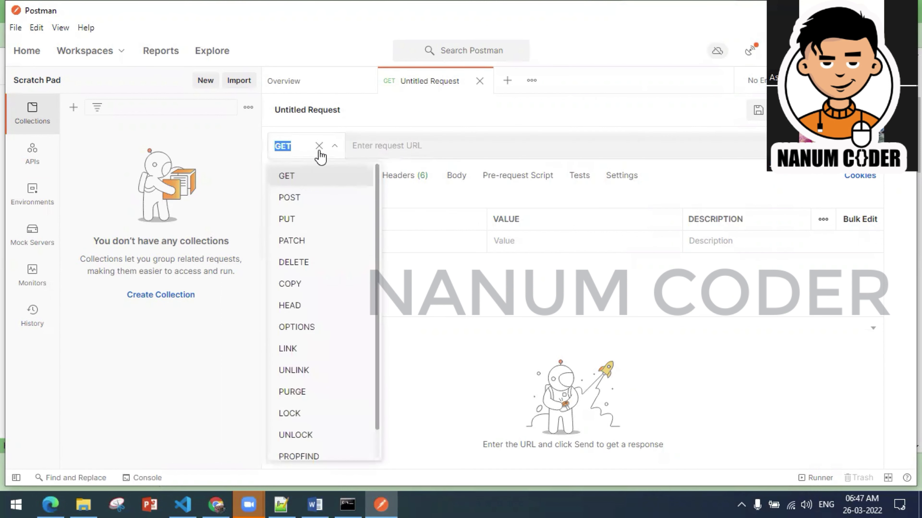
left_click(396, 144)
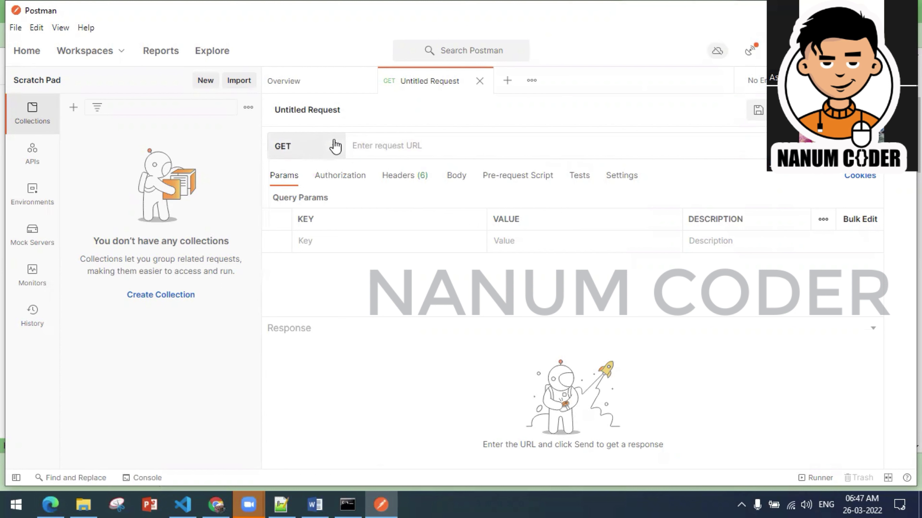
left_click(324, 145)
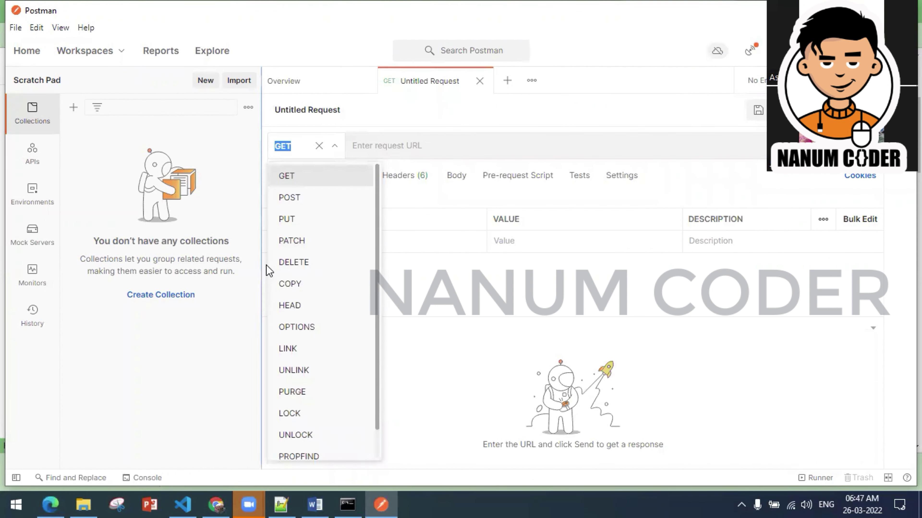
left_click(286, 176)
Step: Send the request to localhost:5000/user/ with a sample first name and the age 27 as the path parameters
left_click(413, 151)
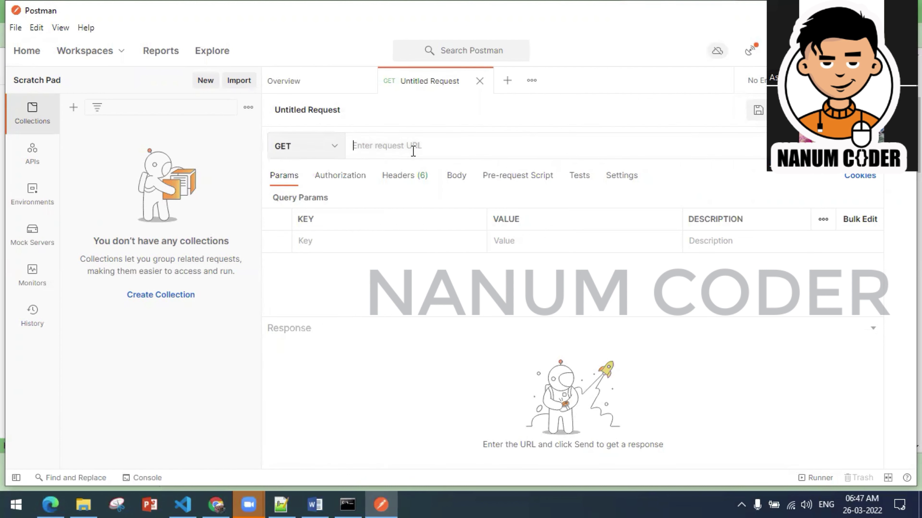
type("lo")
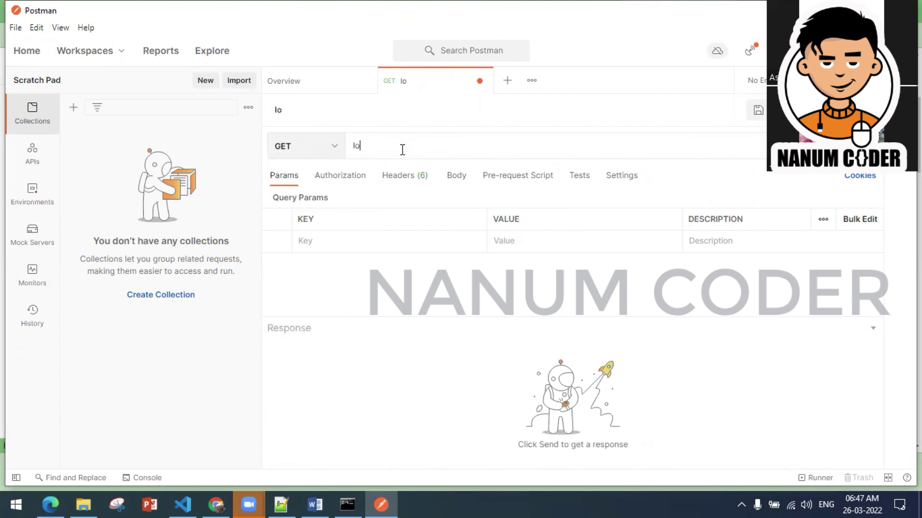
type("calhost:500")
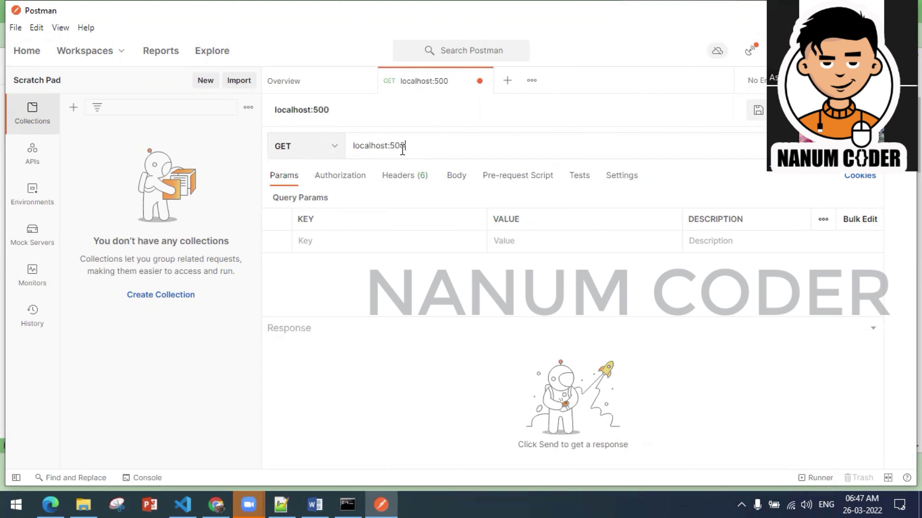
type("0/user/")
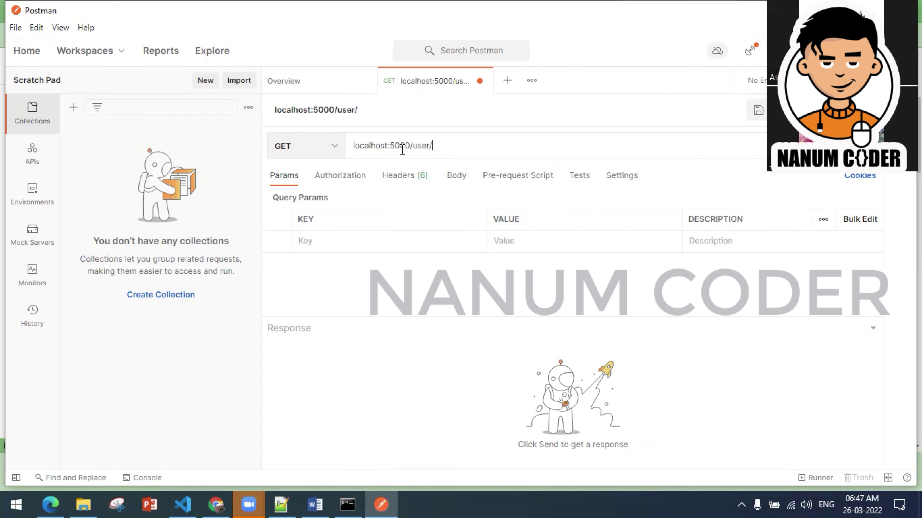
type("jaga/27")
left_click(834, 146)
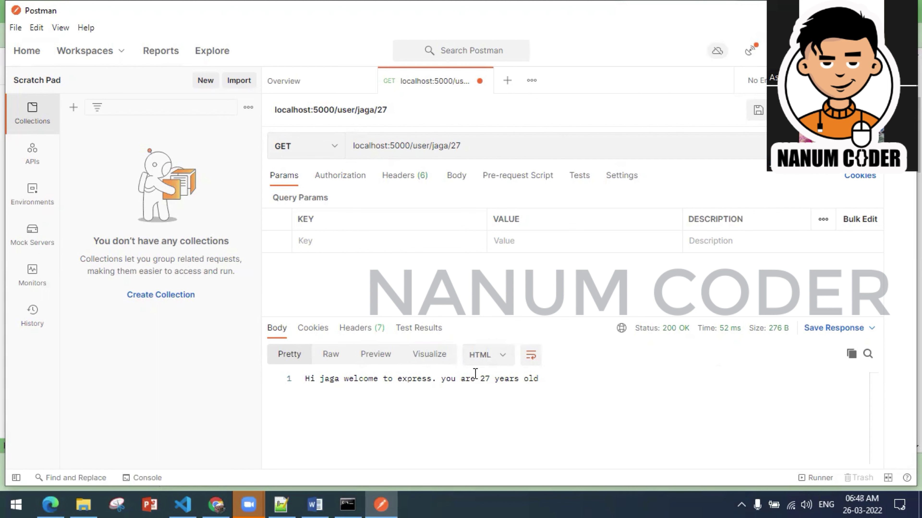
Step: Examine the response format options, and switch to the nodemon command window to check the logged route parameters
left_click(476, 361)
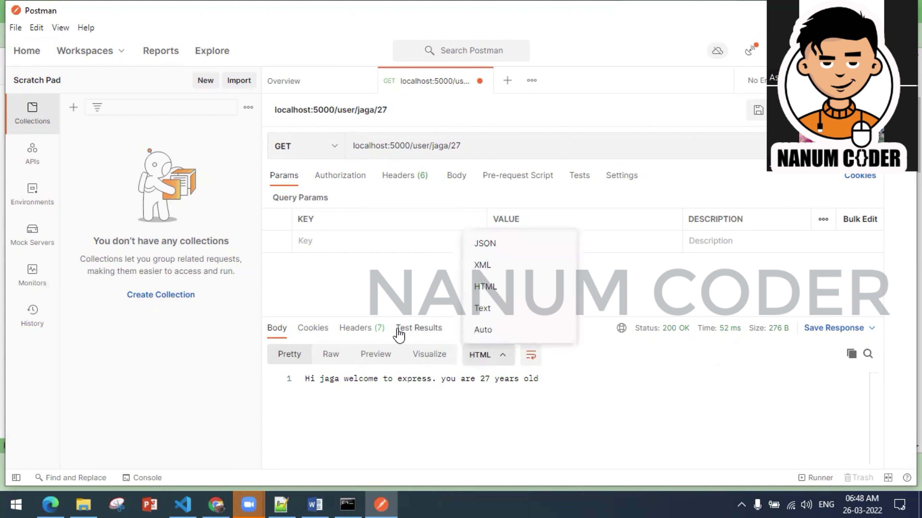
key("alt+Tab")
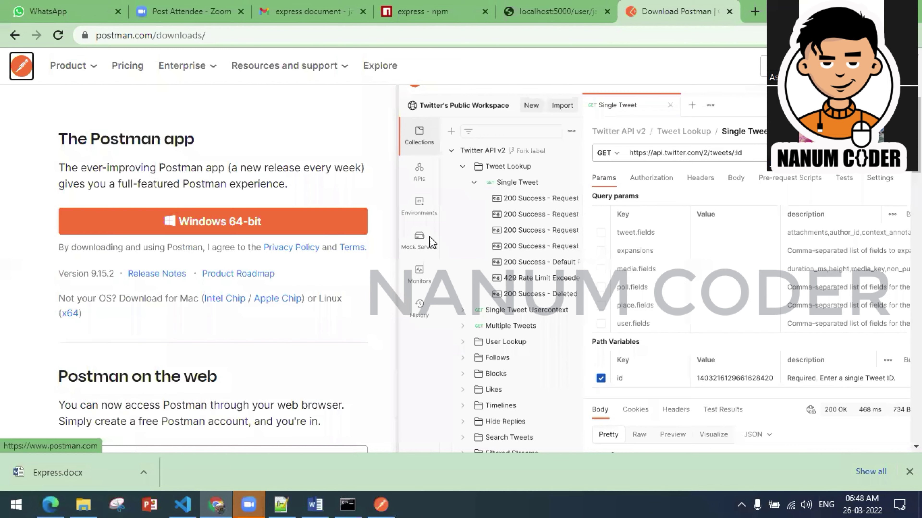
key("alt+Tab")
key("alt+Tab")
key("alt+Tab")
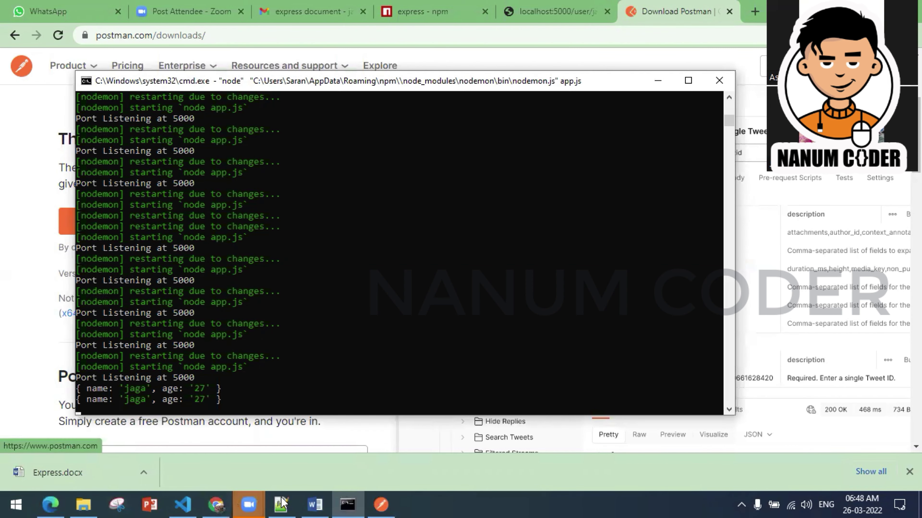
Step: In VS Code, add a res.json({}) call below console.log(req.params) in the '/user/:name/:age' route of app.js
left_click(184, 503)
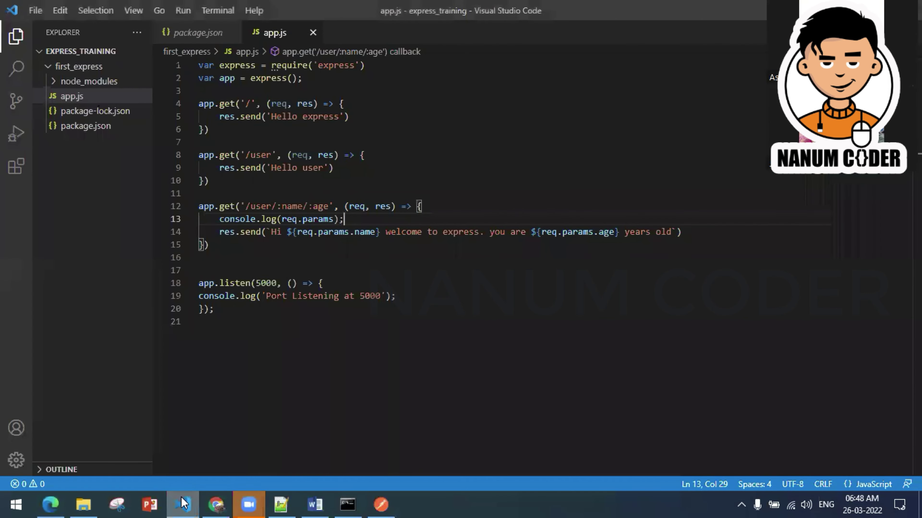
left_click(332, 263)
key("Return")
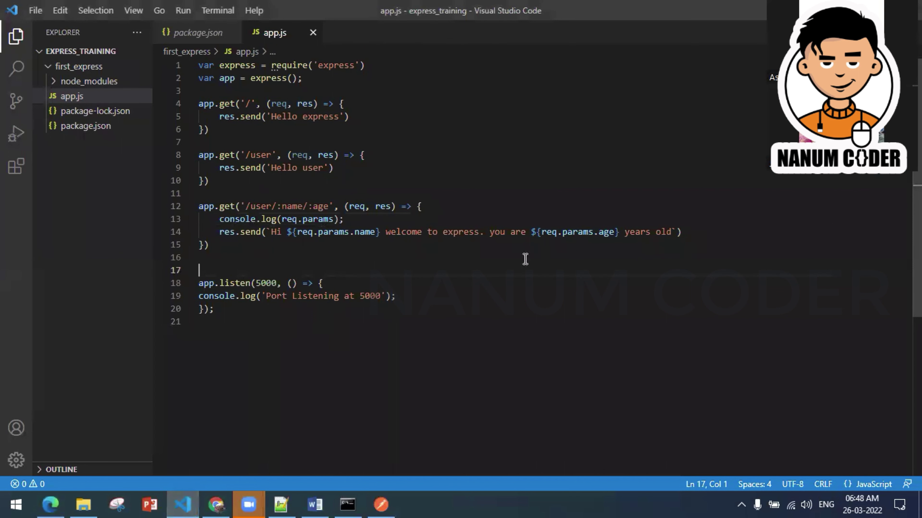
left_click(220, 232)
left_click(349, 219)
key("Return")
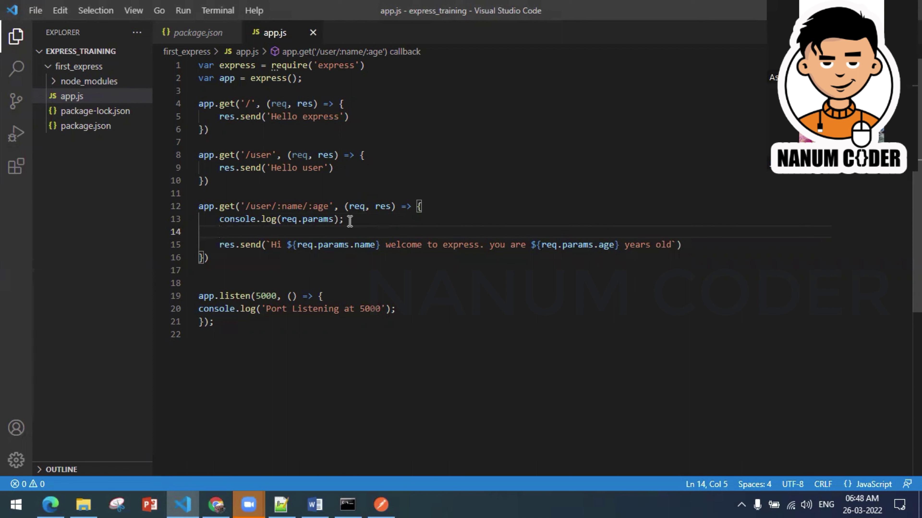
type("res")
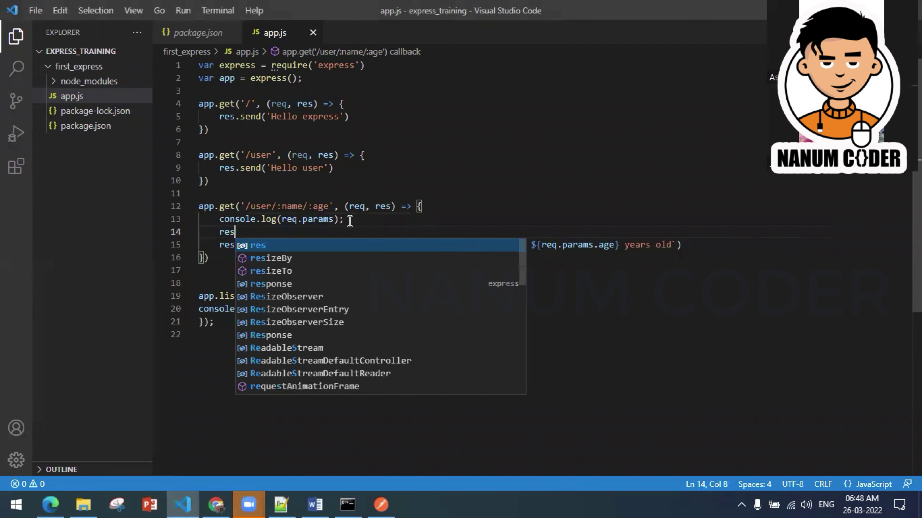
type(".jso")
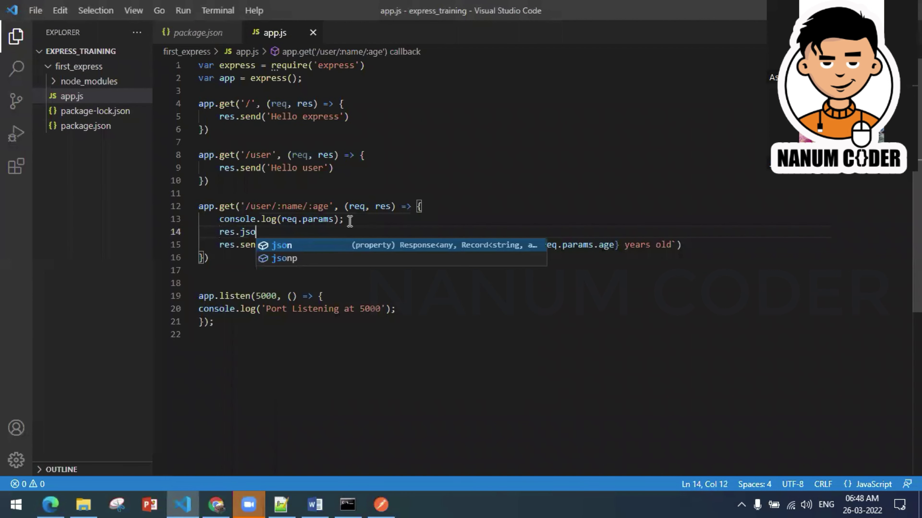
type("n(")
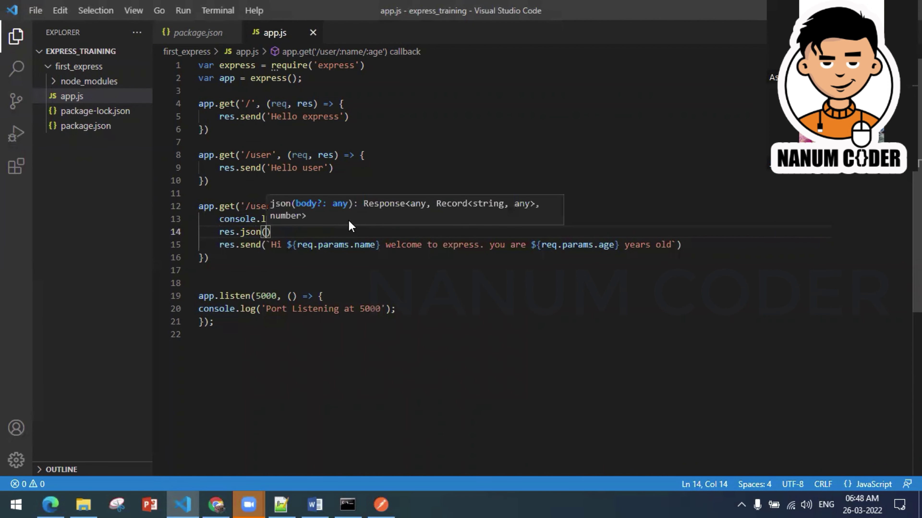
type("{")
key("Return")
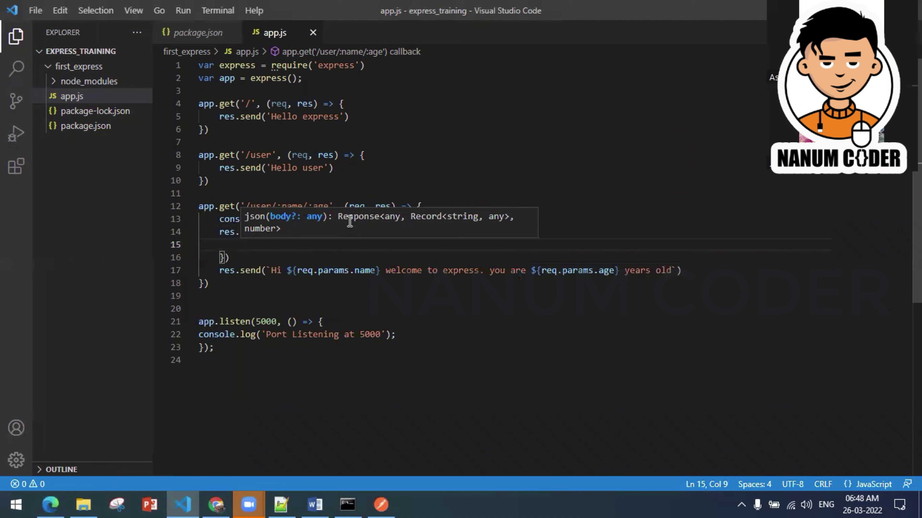
Step: Add the property name: req.params.name to the object passed to res.json
left_click(613, 234)
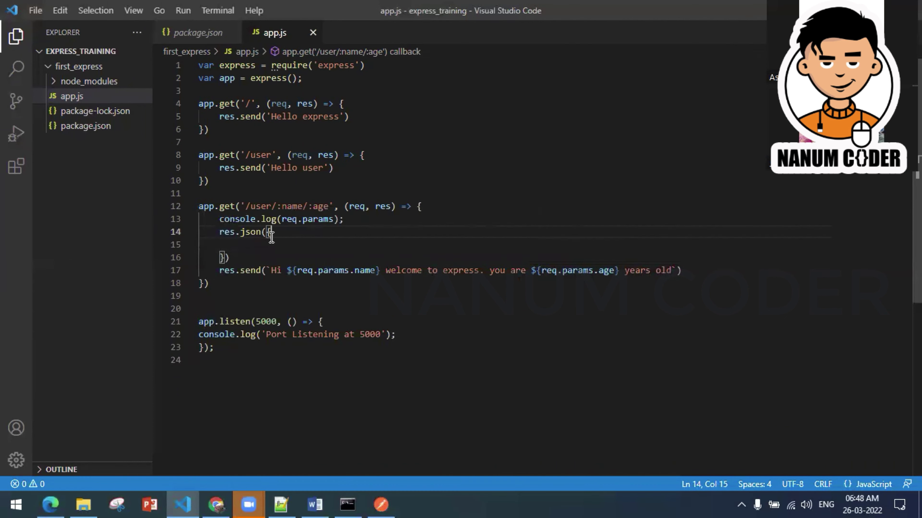
left_click(274, 248)
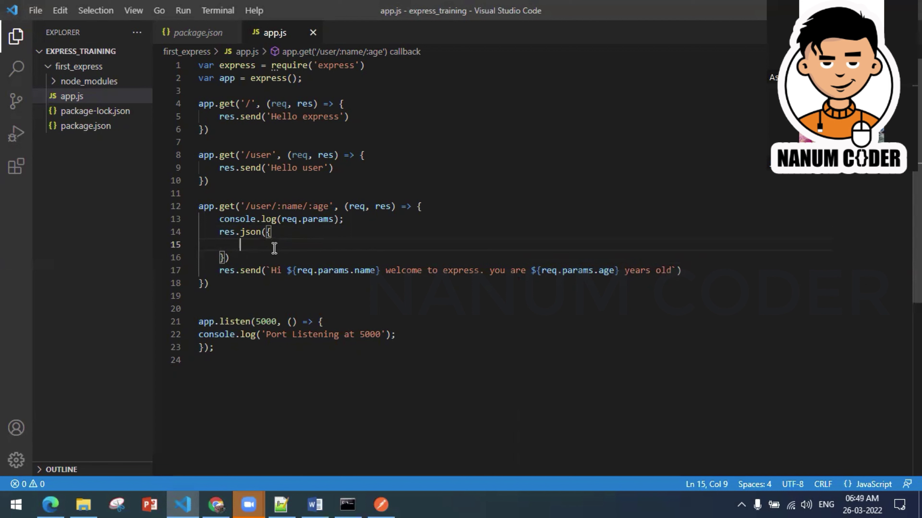
type("name: ")
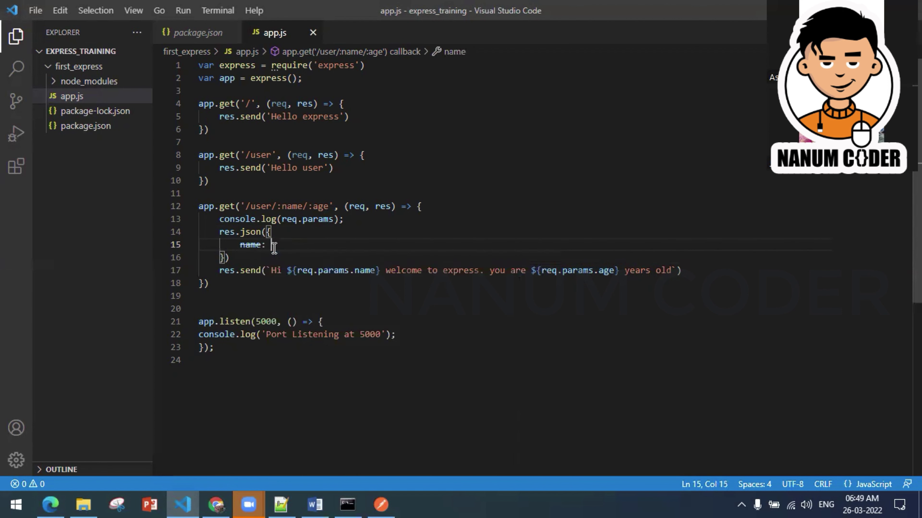
type("req")
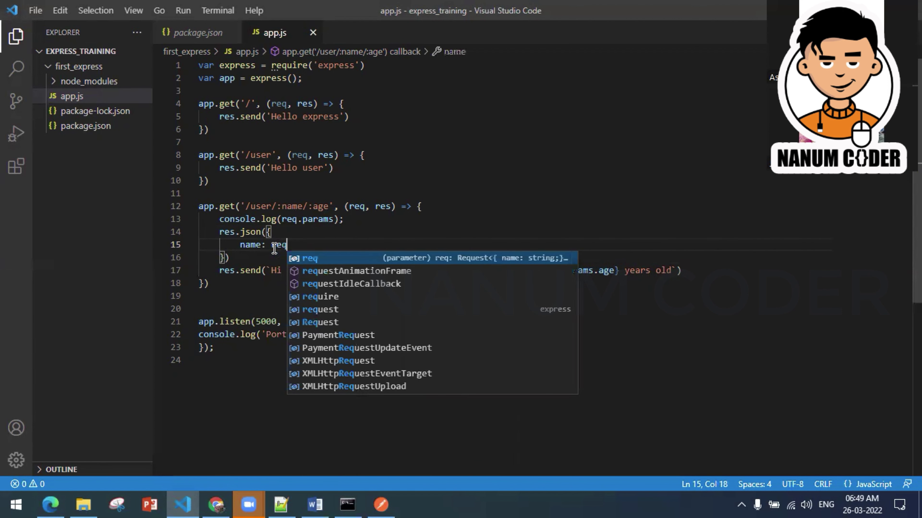
type(".pa")
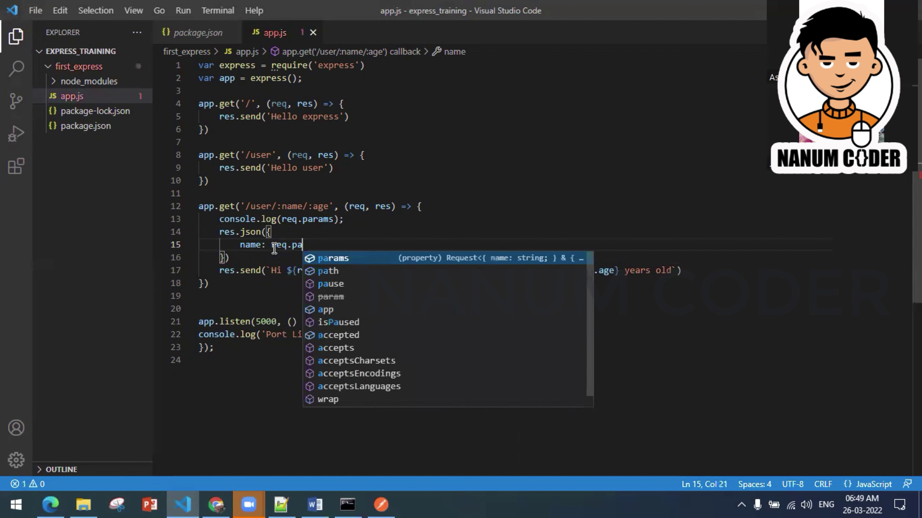
type("rams.n")
key("BackSpace")
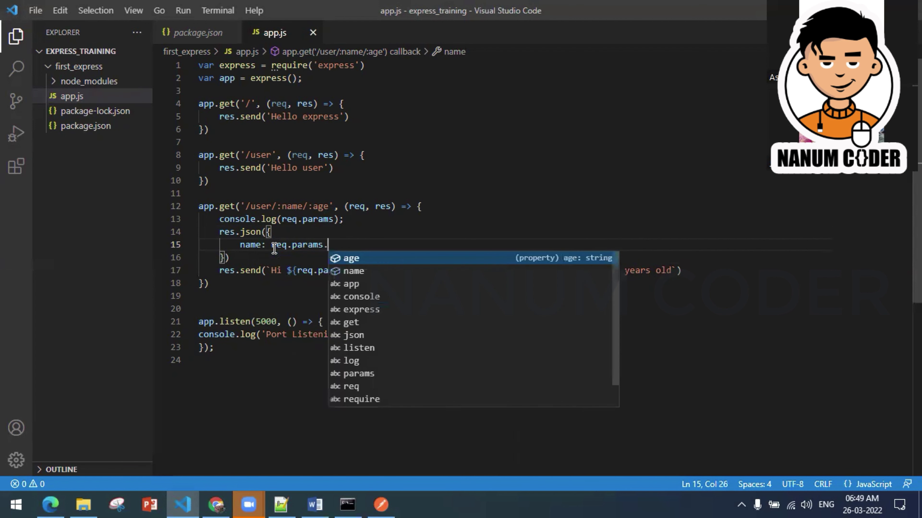
type("nam")
type("e,")
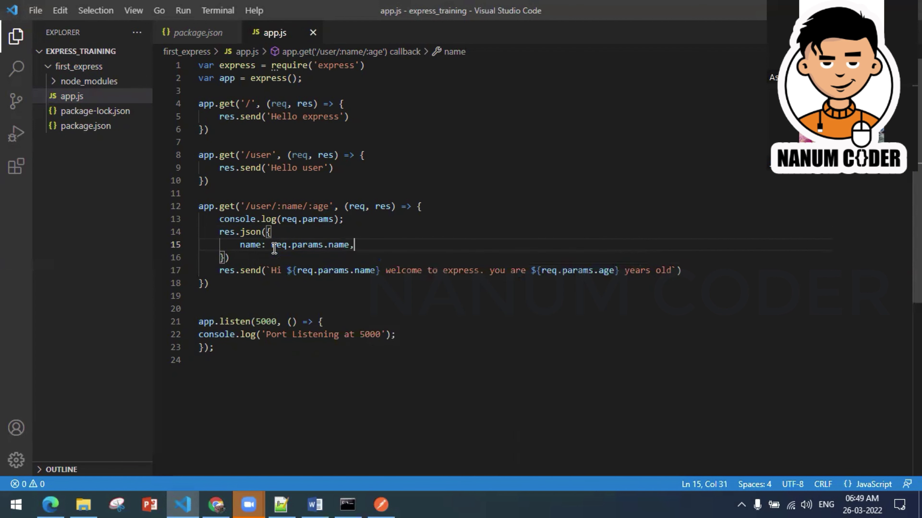
Step: Add the property age: req.params.age on a new line of the res.json object
key("Return")
type("age:")
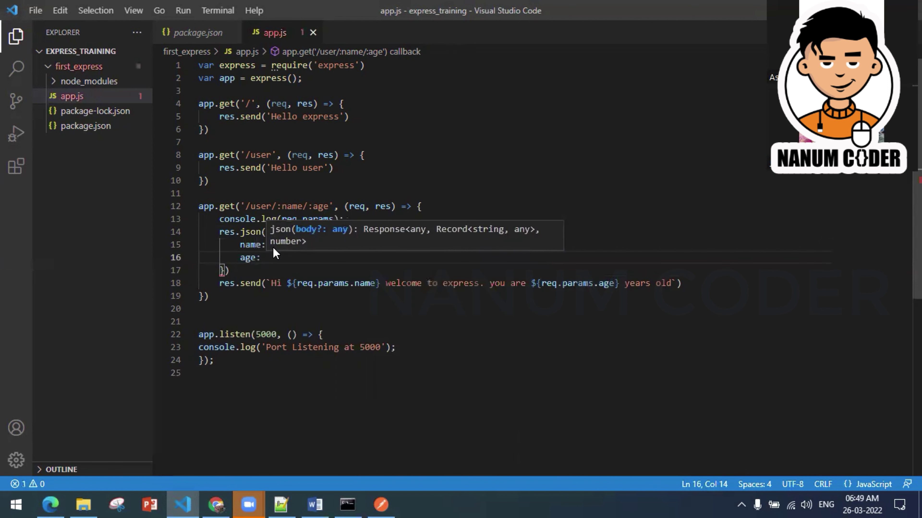
type(" req.")
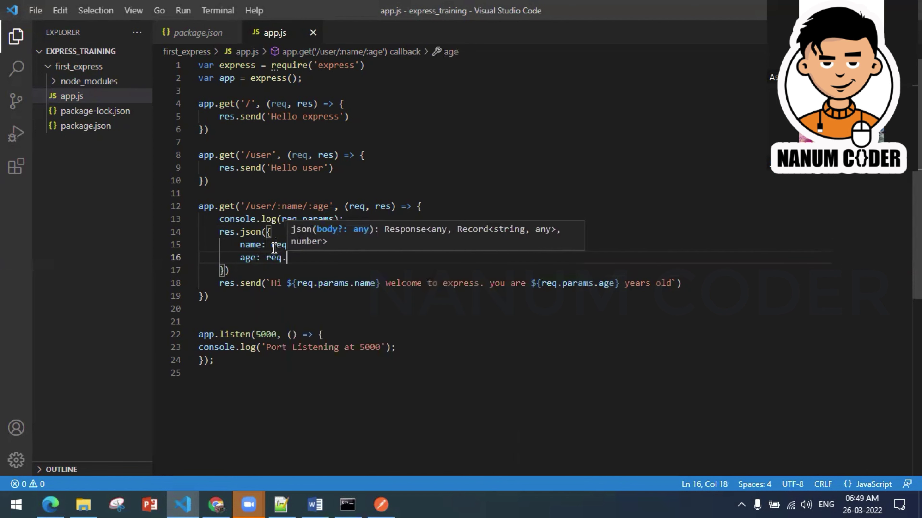
type("params")
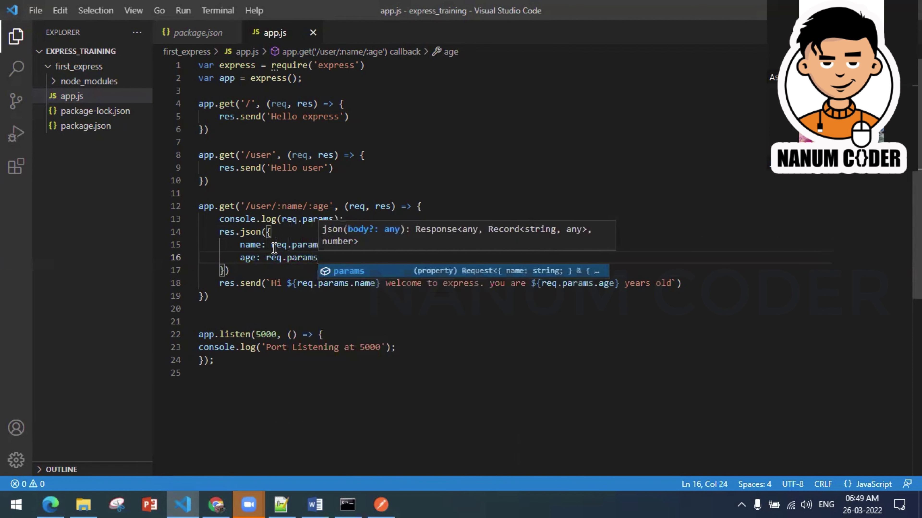
type(".age")
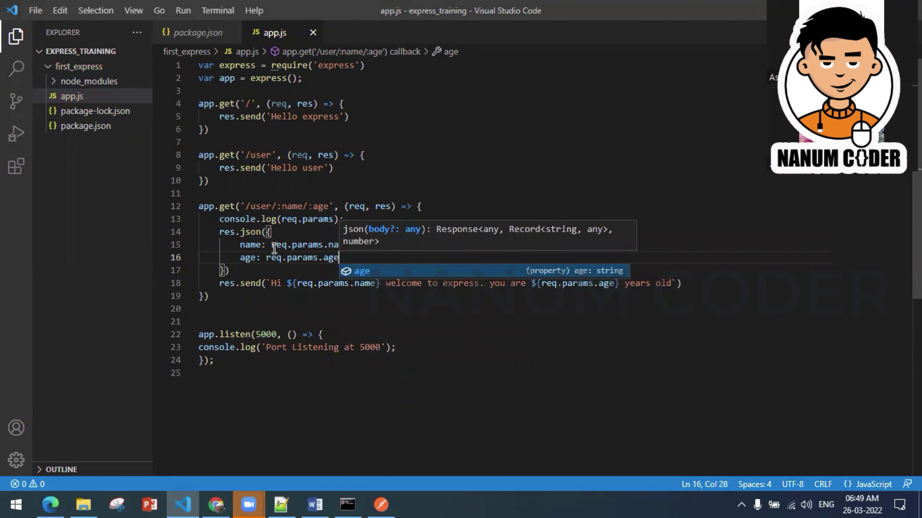
Step: Comment out the res.send line in the '/user/:name/:age' route
left_click(219, 282)
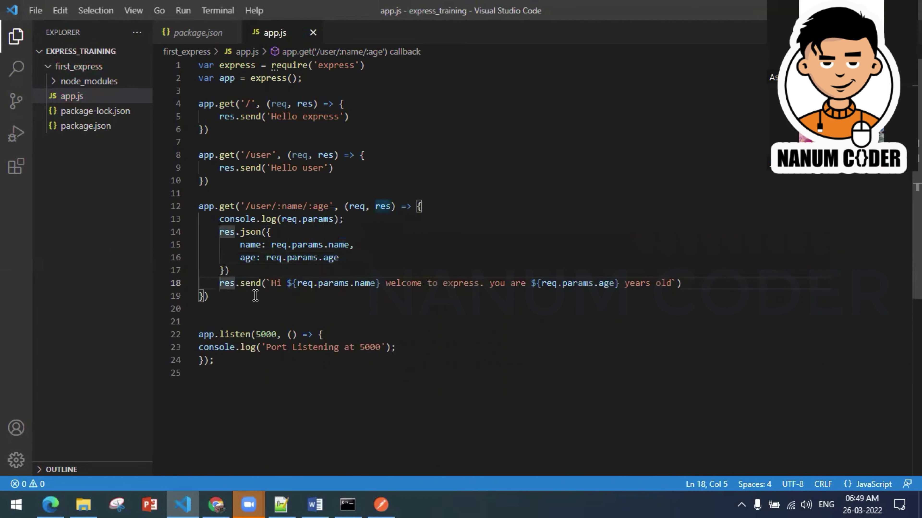
type("//")
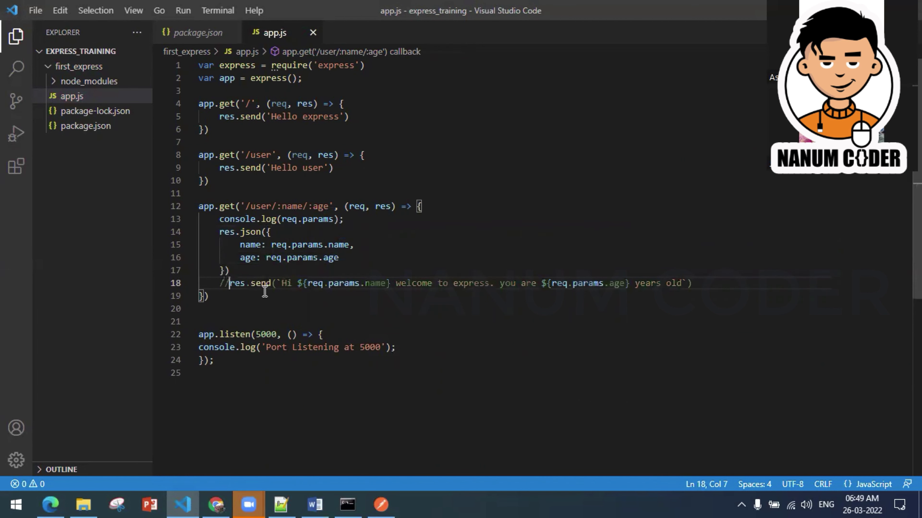
left_click(350, 258)
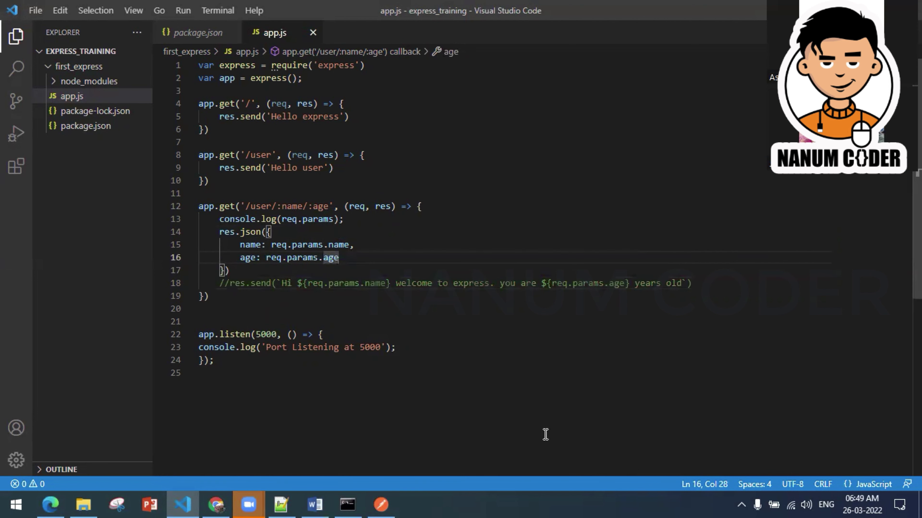
Step: Switch to Postman, resend the GET request, and examine the JSON object in the response body
key("alt+Tab")
key("alt+Tab")
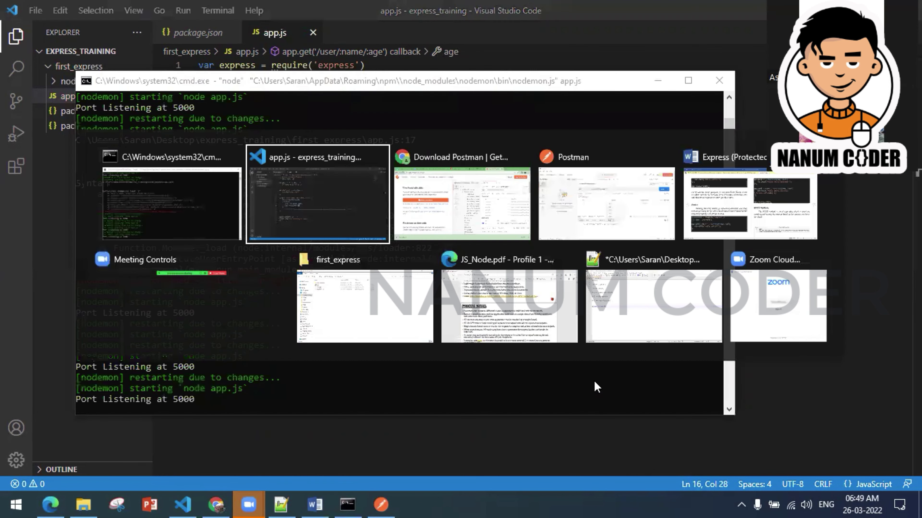
left_click(607, 203)
left_click(856, 146)
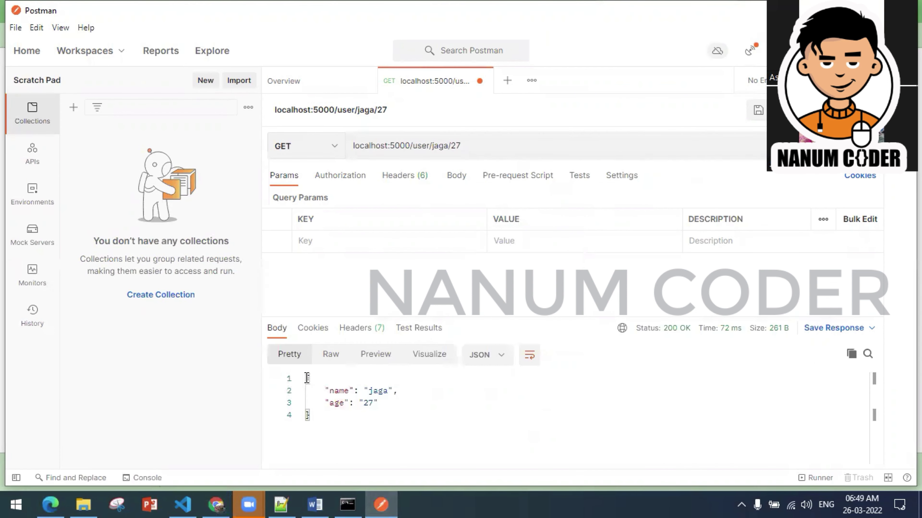
left_click_drag(306, 378, 311, 429)
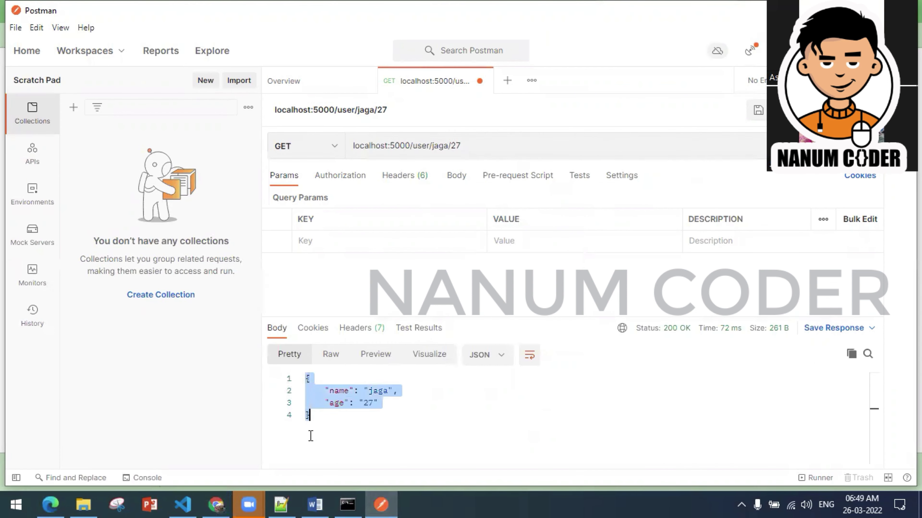
Step: Switch to Chrome and reload the localhost:5000/user page with the same name and age to check its JSON output
key("alt+Tab")
left_click(248, 33)
key("Return")
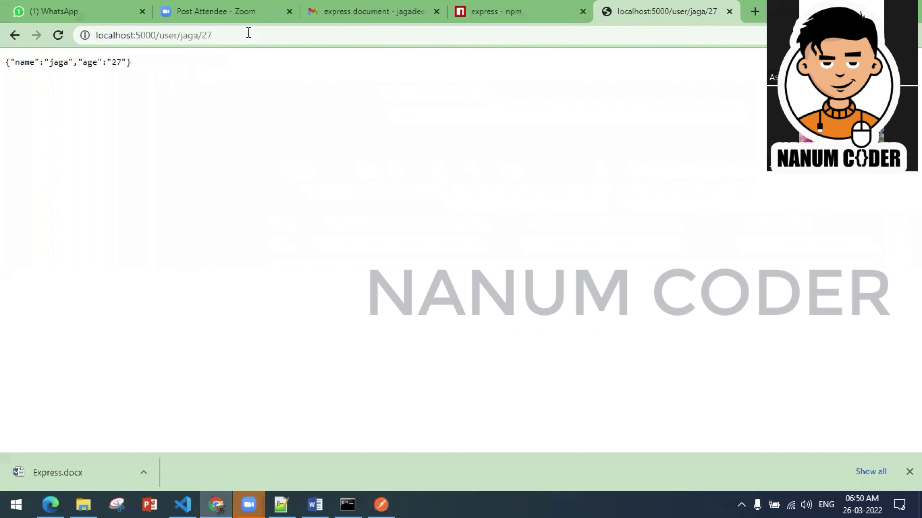